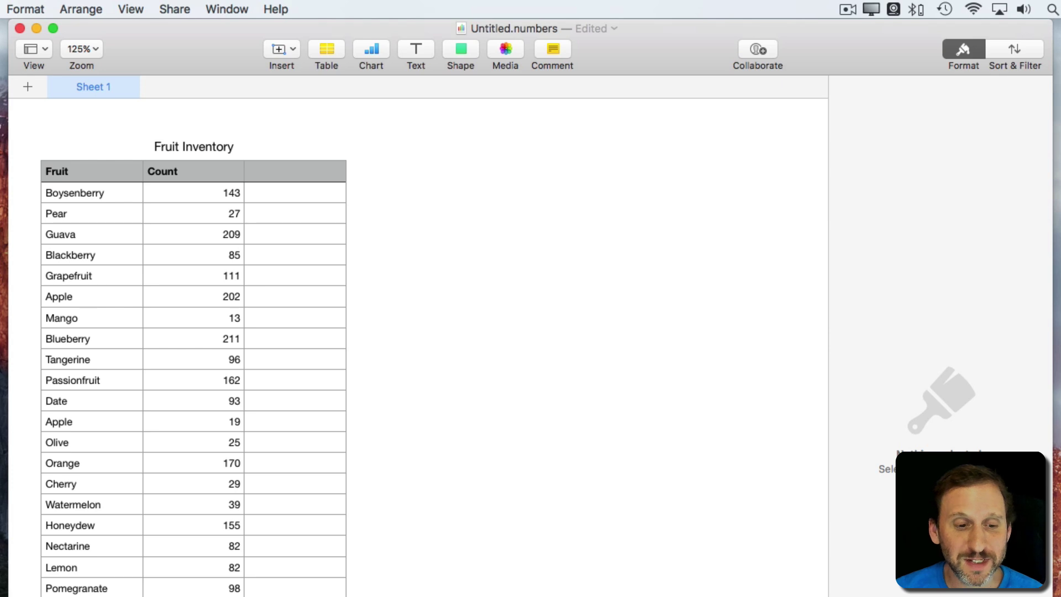
pyautogui.scroll(-5, 190, 331)
pyautogui.scroll(-5, 191, 331)
pyautogui.scroll(-5, 191, 331)
pyautogui.scroll(-5, 191, 332)
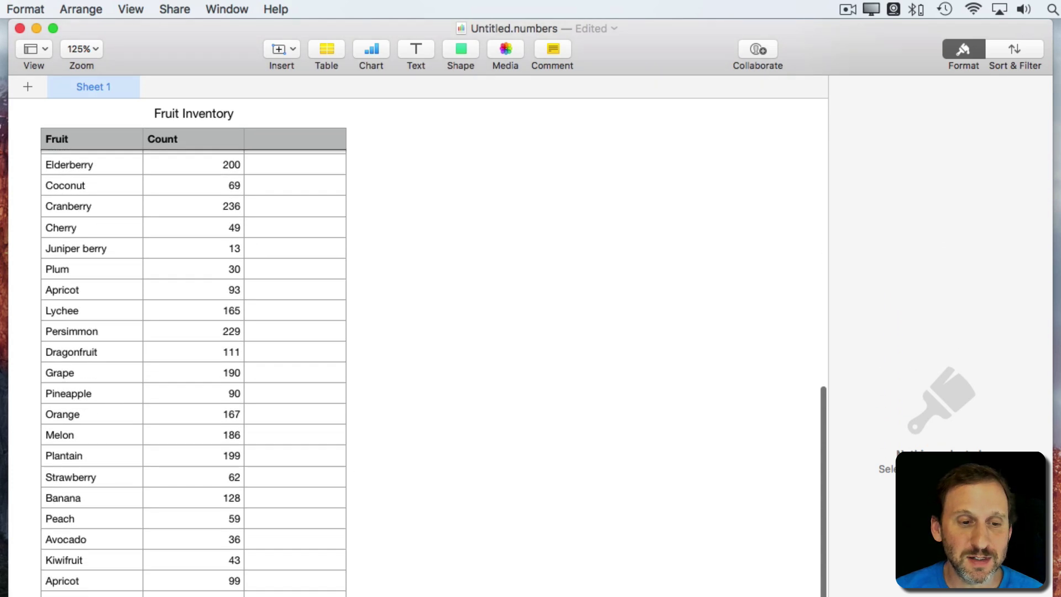
pyautogui.scroll(-3, 108, 415)
pyautogui.scroll(5, 117, 386)
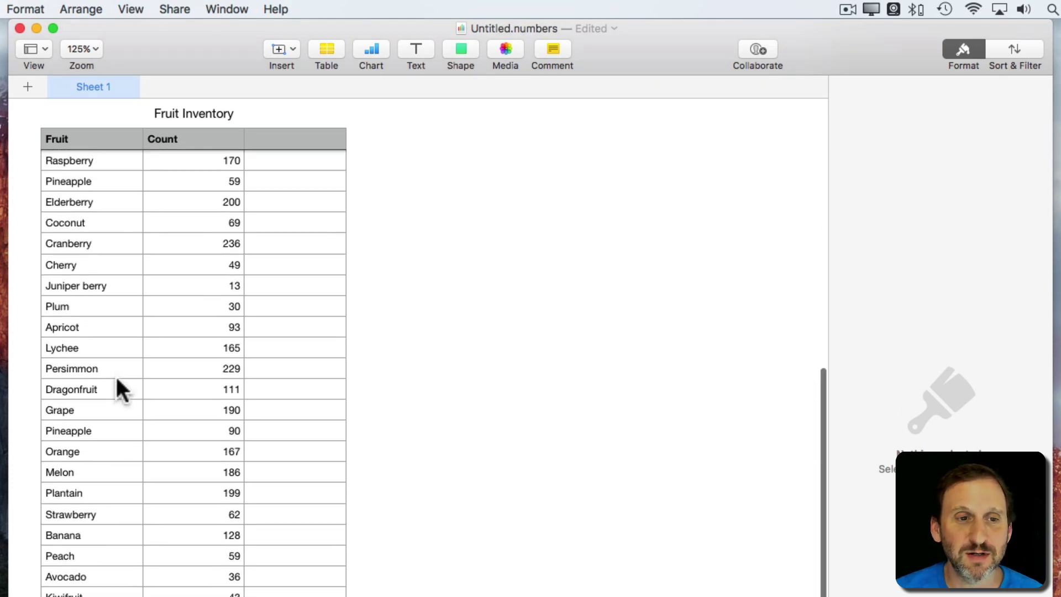
pyautogui.scroll(5, 117, 386)
pyautogui.scroll(4, 117, 387)
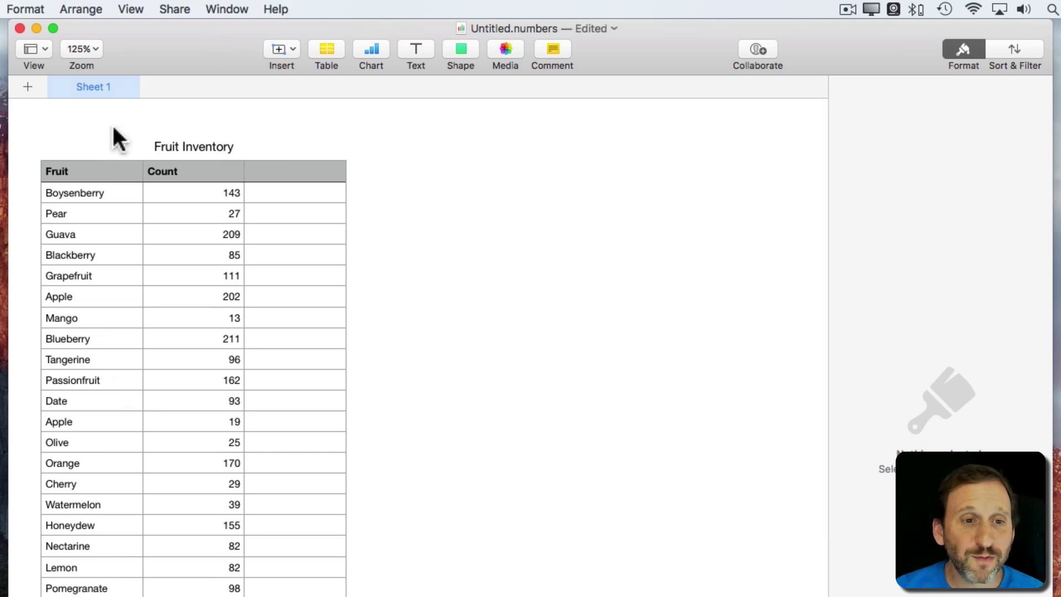
# Sort the table ascending by the Fruit column so repeated Apples sit together, then deselect it.
pyautogui.click(109, 170)
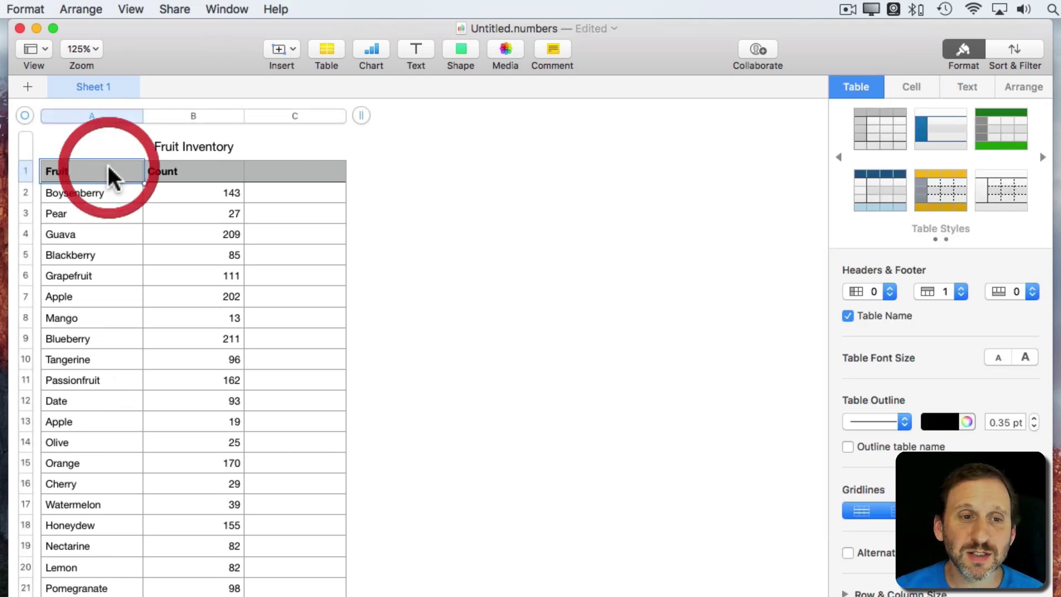
pyautogui.click(133, 116)
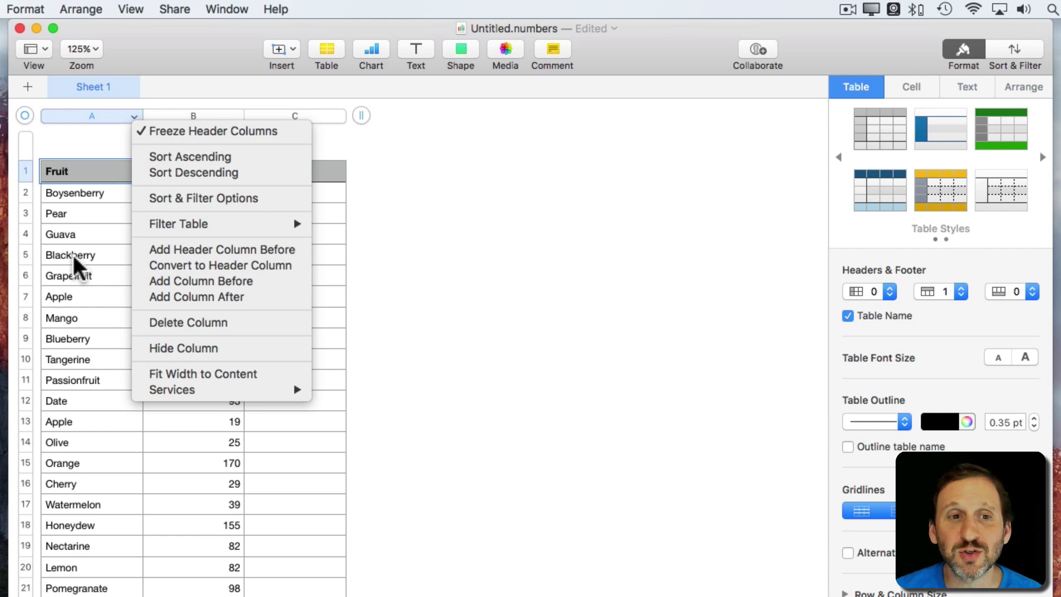
pyautogui.click(190, 156)
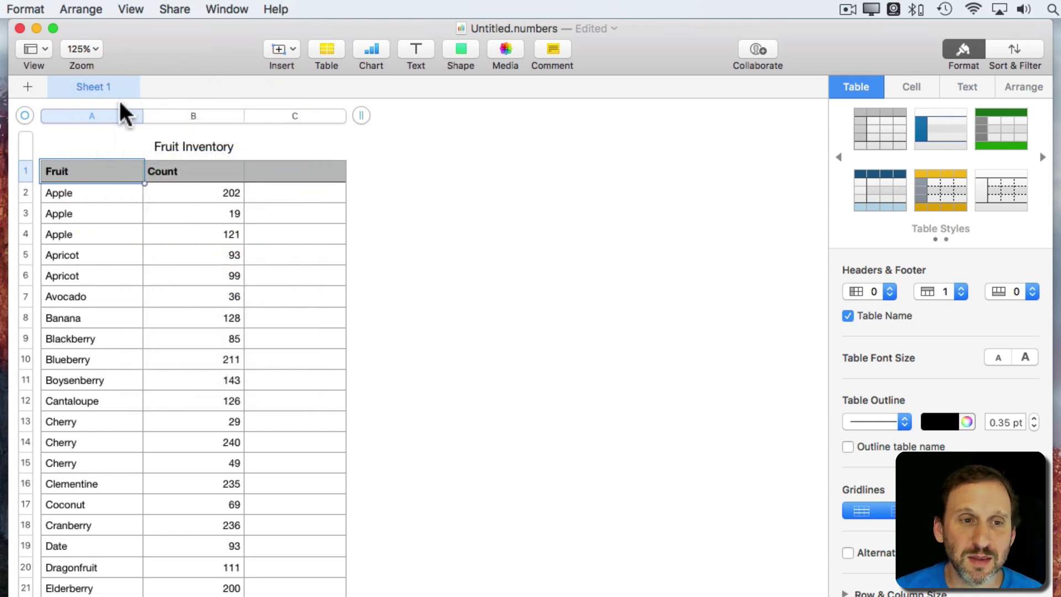
pyautogui.click(71, 193)
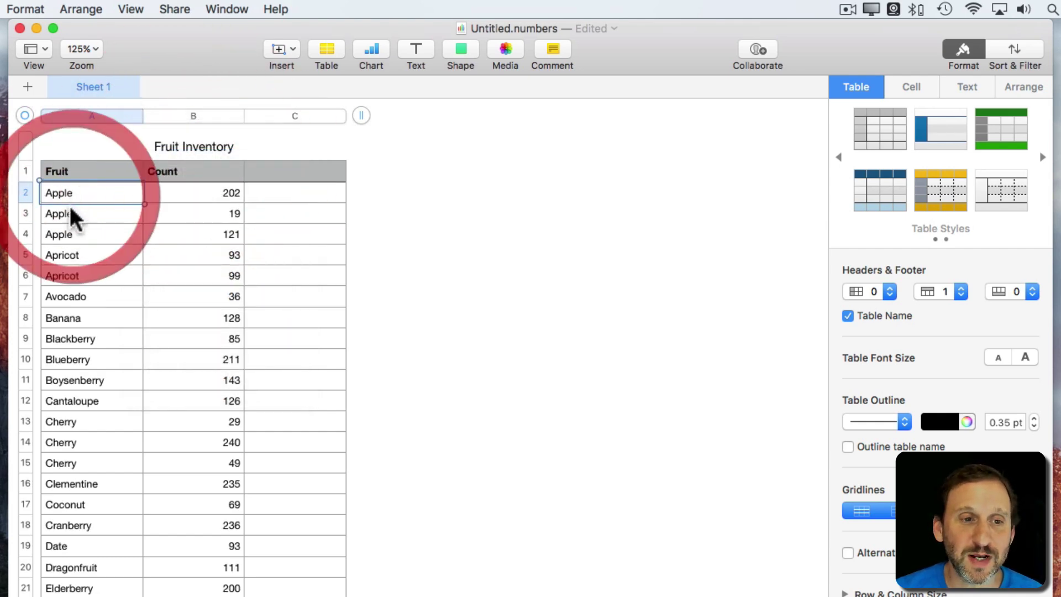
pyautogui.click(67, 213)
pyautogui.click(68, 232)
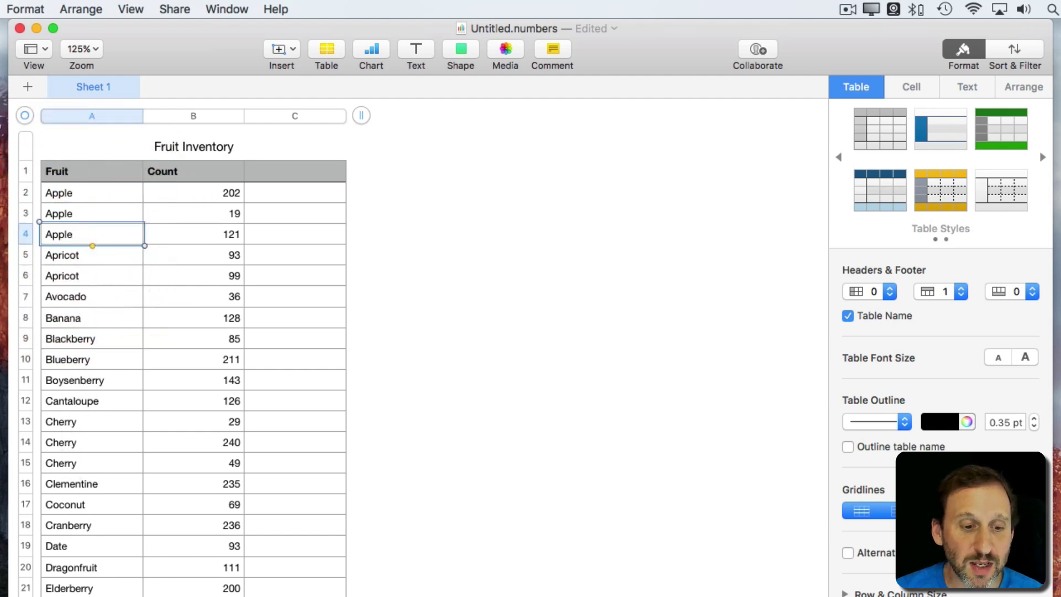
pyautogui.scroll(-4, 194, 331)
pyautogui.scroll(-3, 193, 331)
pyautogui.scroll(-4, 193, 332)
pyautogui.scroll(-4, 193, 332)
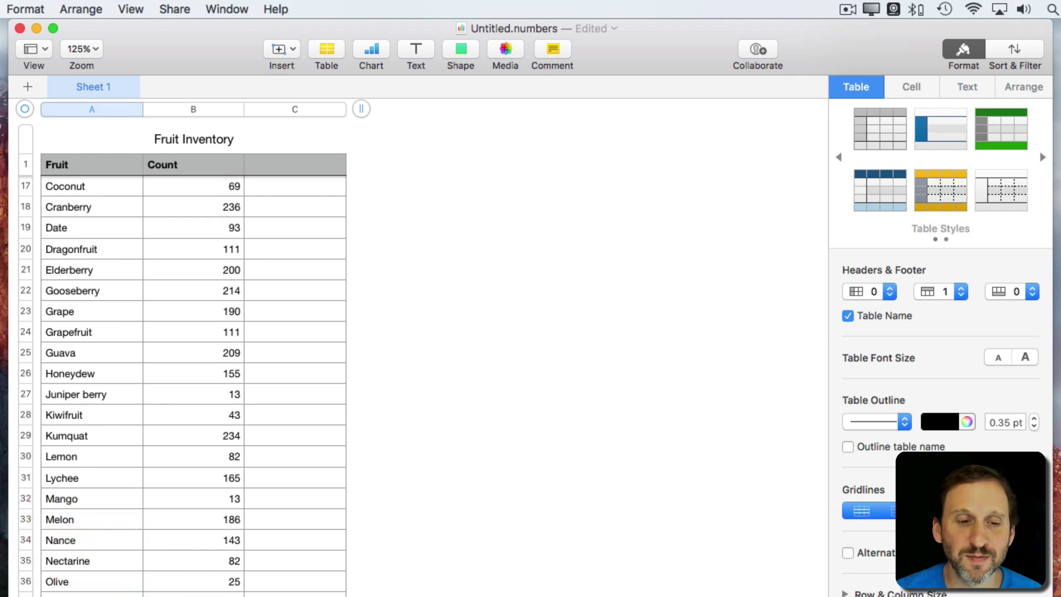
pyautogui.scroll(8, 99, 539)
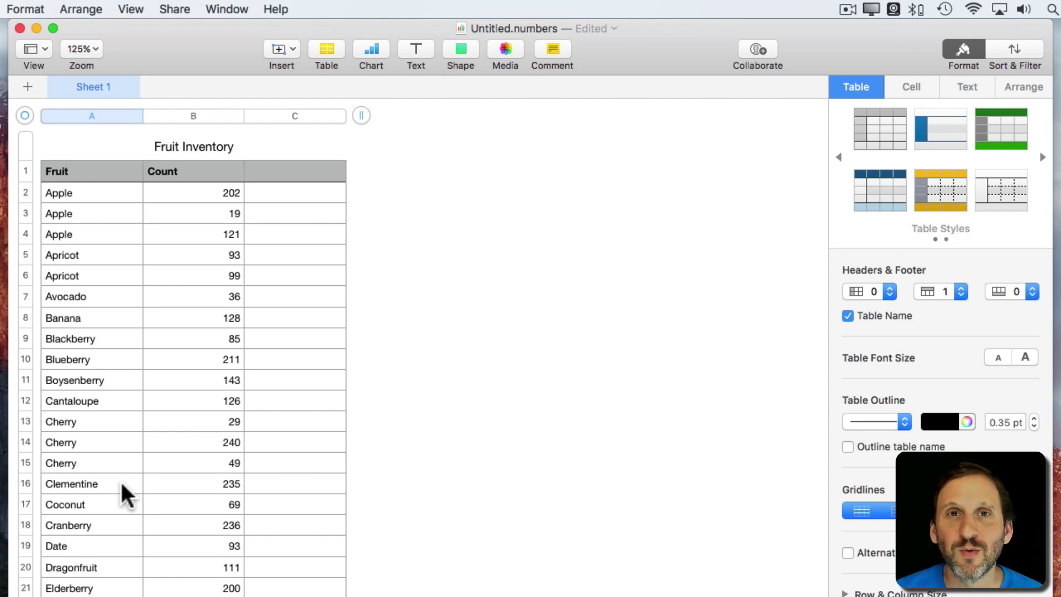
pyautogui.click(394, 203)
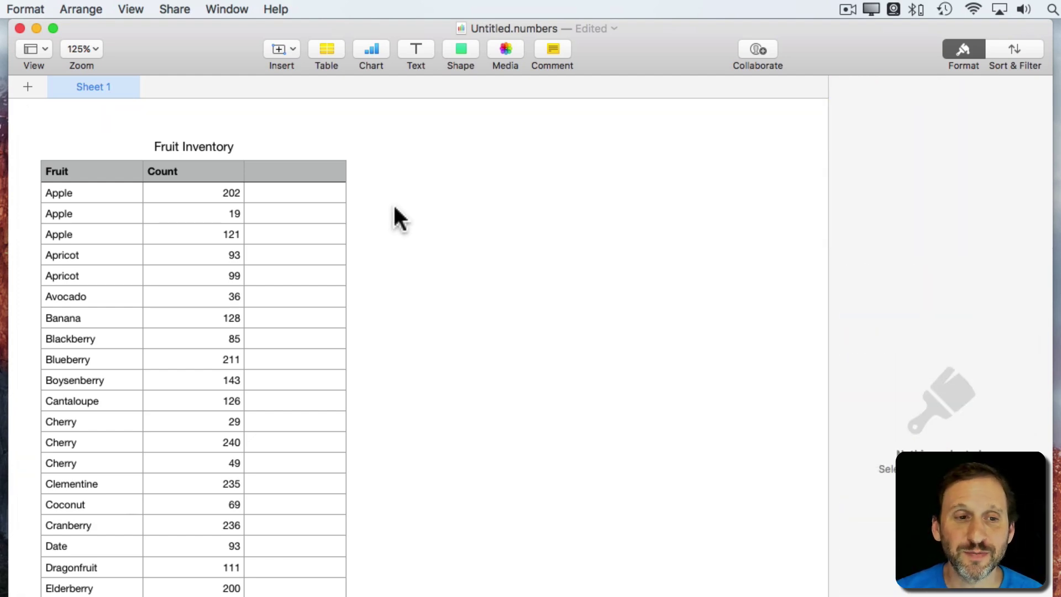
# Select cell C3 beside the second Apple row, ready to enter a formula.
pyautogui.click(72, 217)
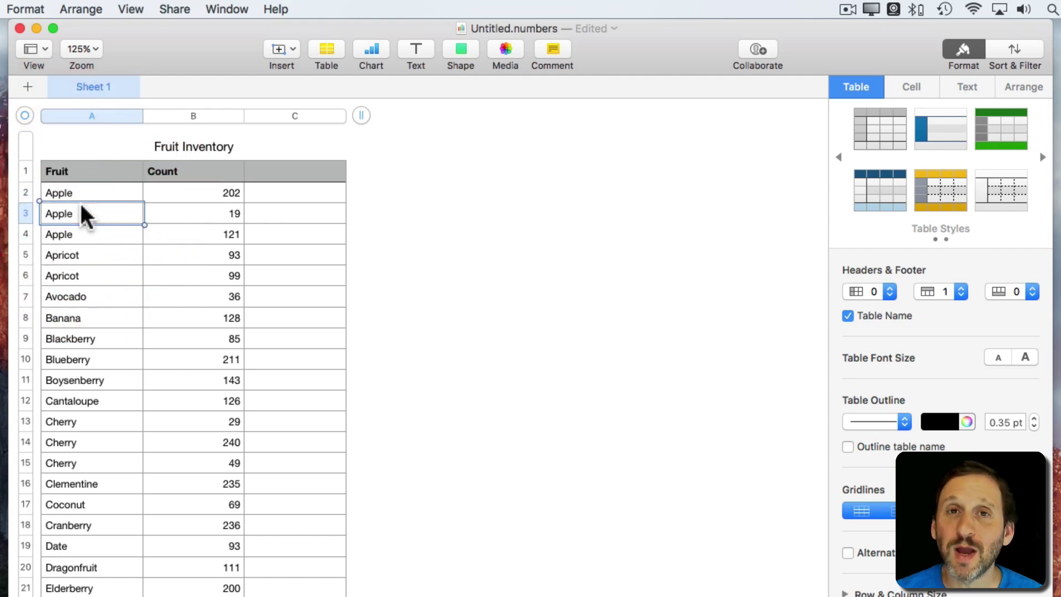
pyautogui.click(292, 217)
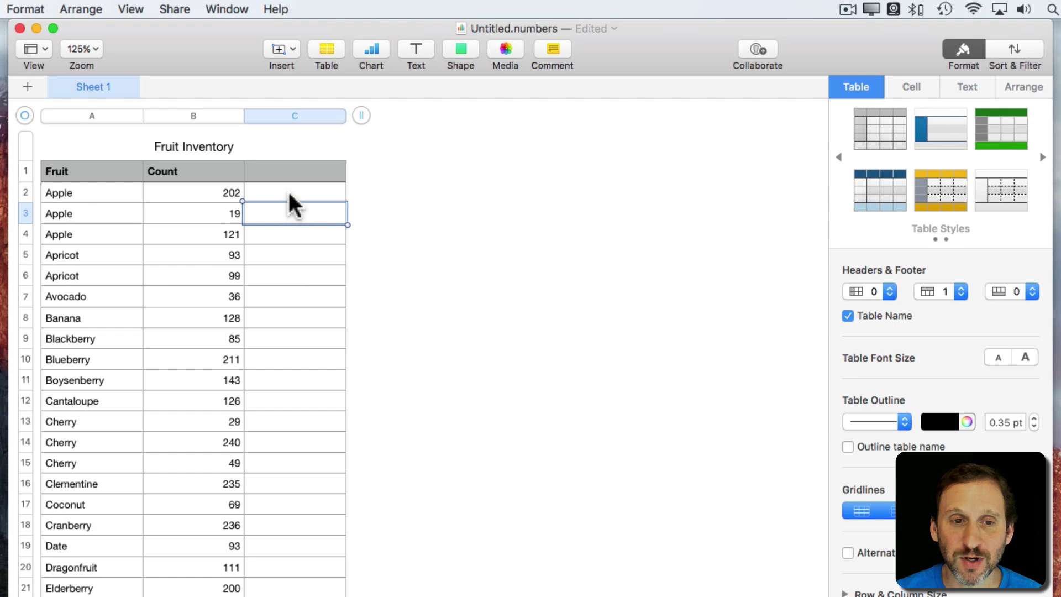
pyautogui.click(288, 190)
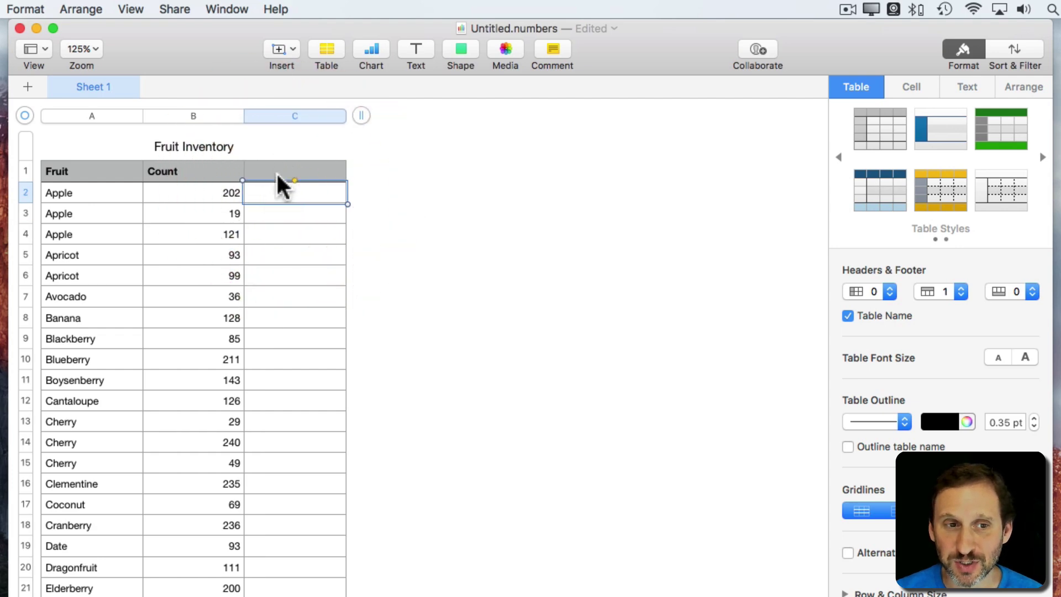
pyautogui.click(301, 221)
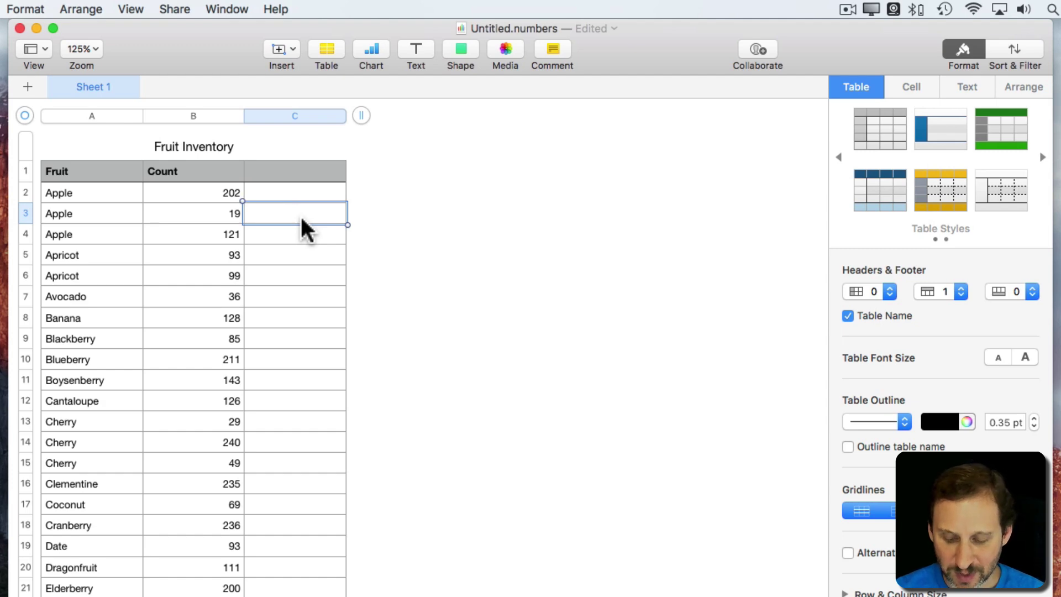
pyautogui.write('=')
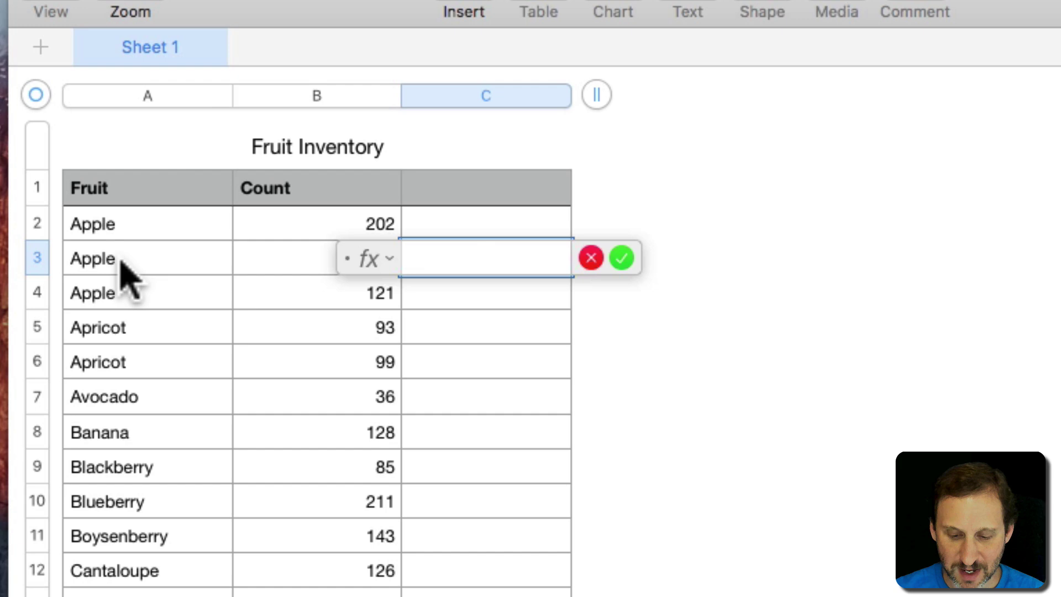
# Enter the comparison A3=A2 in C3 so it shows TRUE.
pyautogui.click(124, 244)
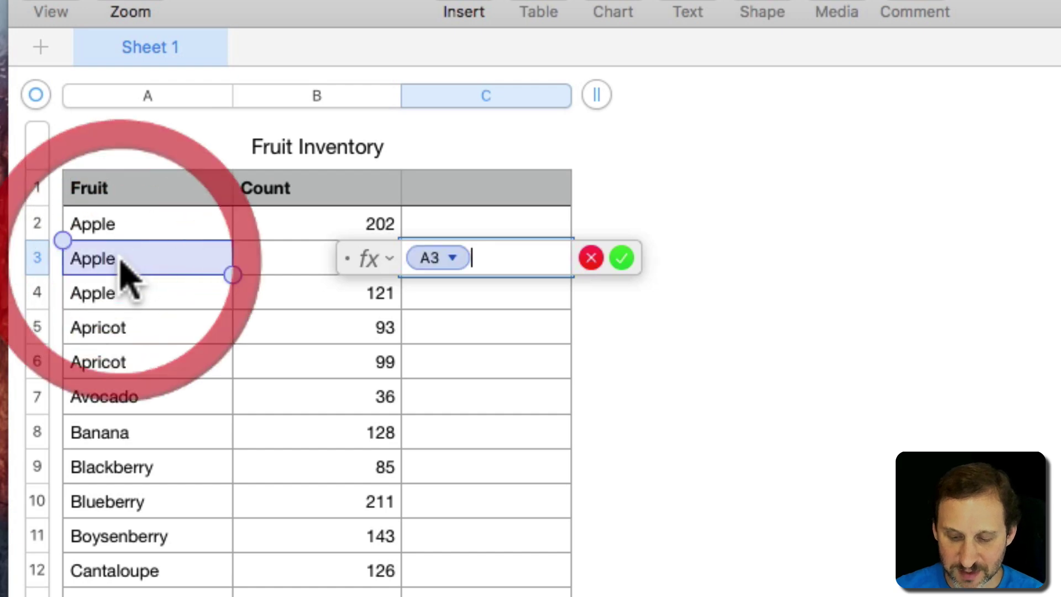
pyautogui.write('=')
pyautogui.click(123, 225)
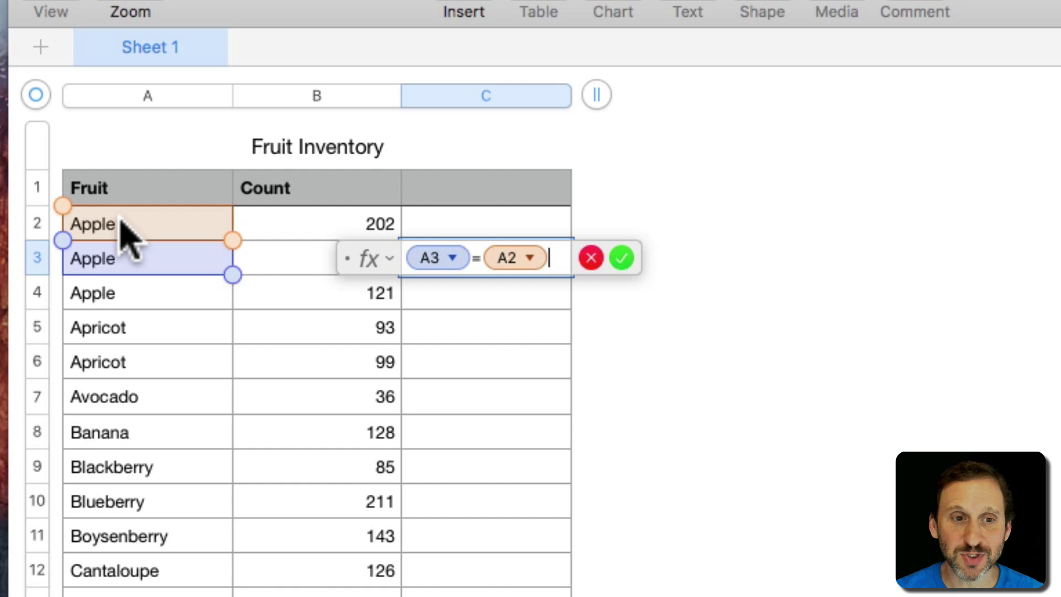
pyautogui.press('Return')
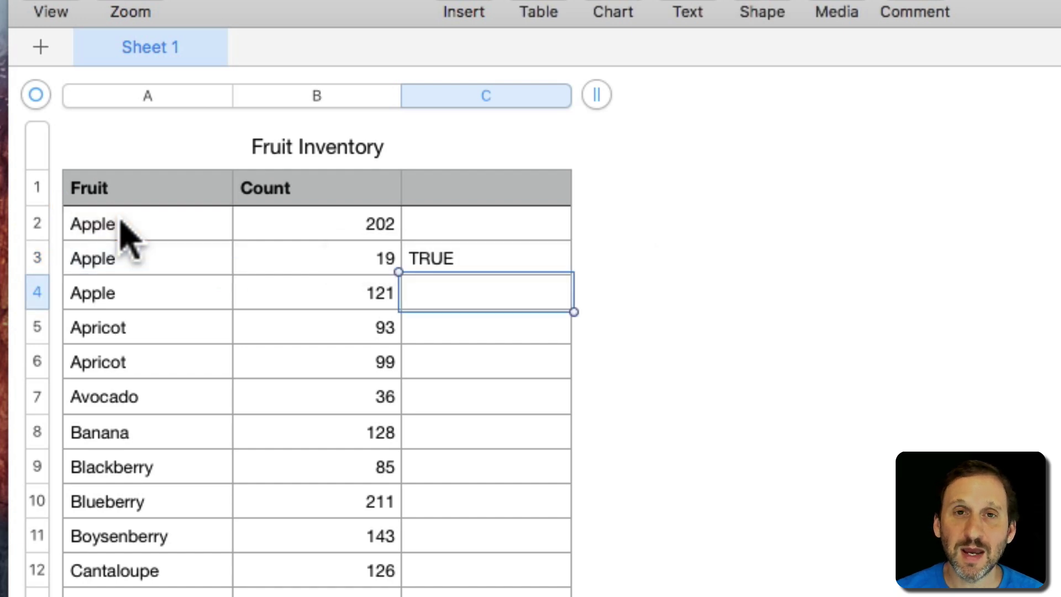
# Copy the C3 comparison formula down into C4 through C9 one cell at a time.
pyautogui.press('Up')
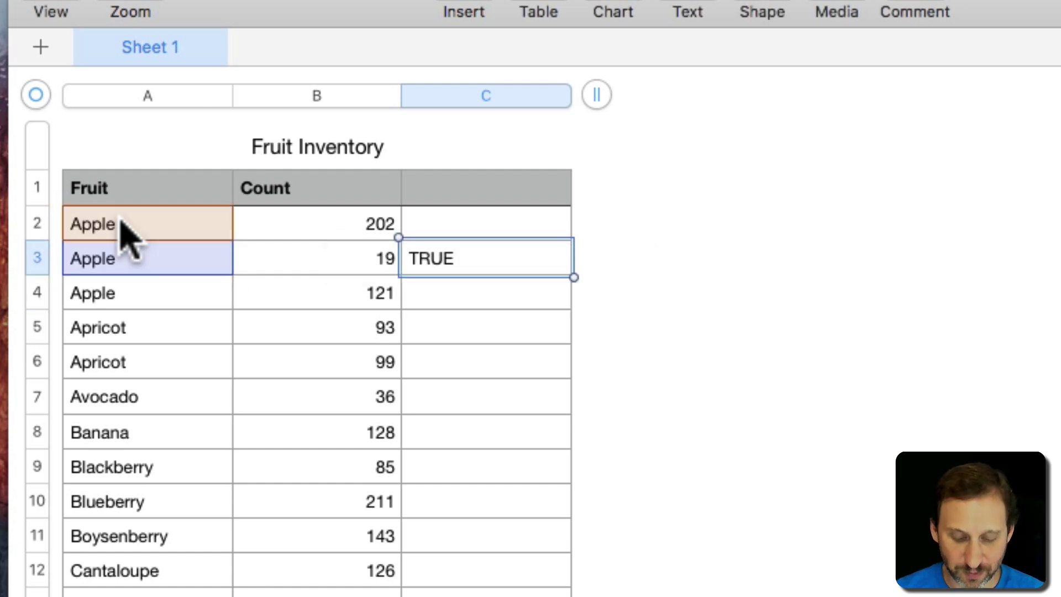
pyautogui.press('Return')
pyautogui.write('TRUE')
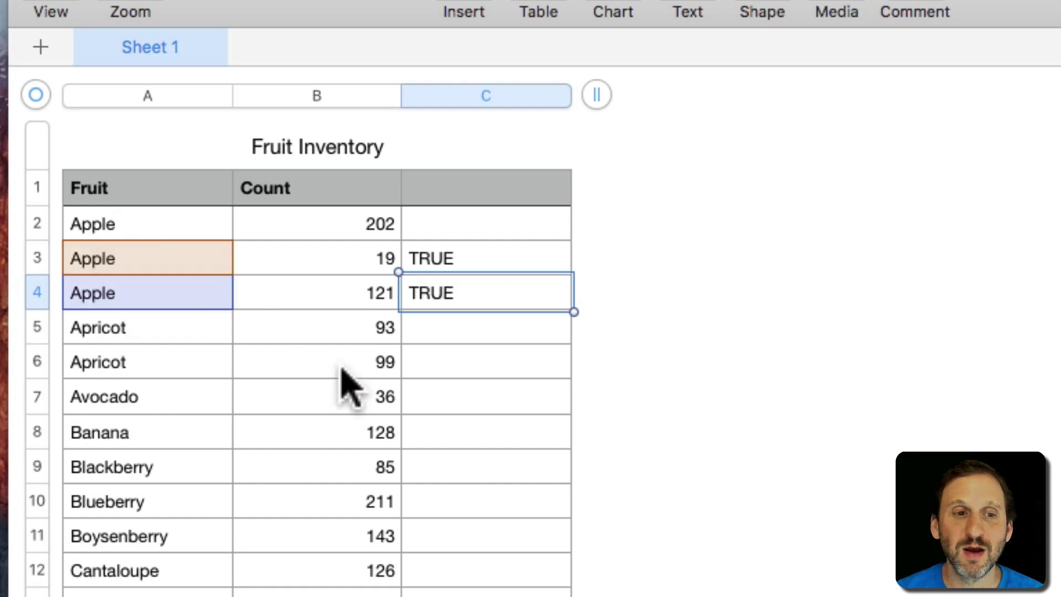
pyautogui.press('Return')
pyautogui.write('FALSE')
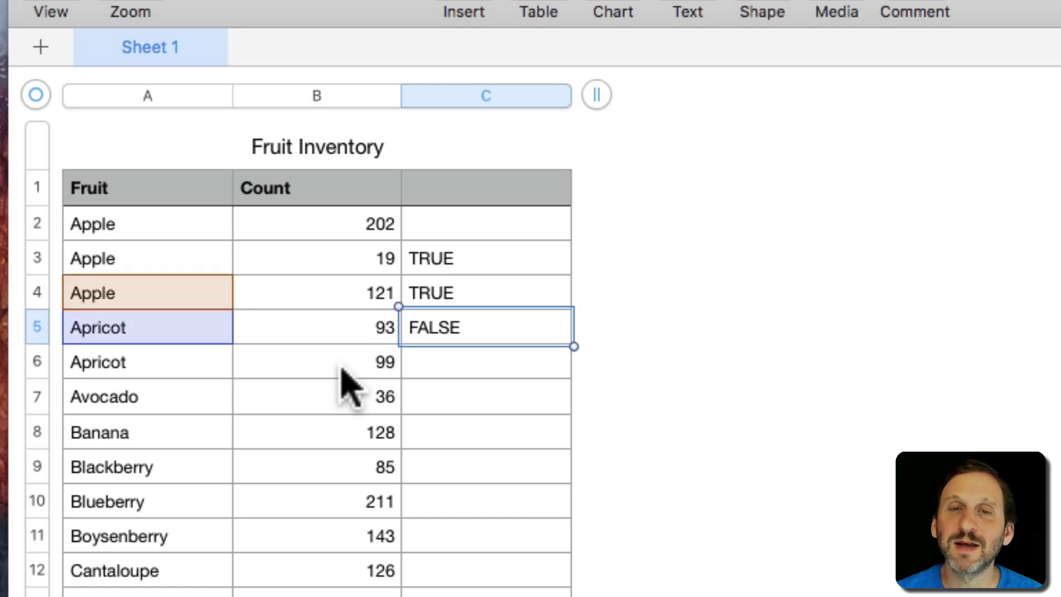
pyautogui.press('Return')
pyautogui.write('TRUE')
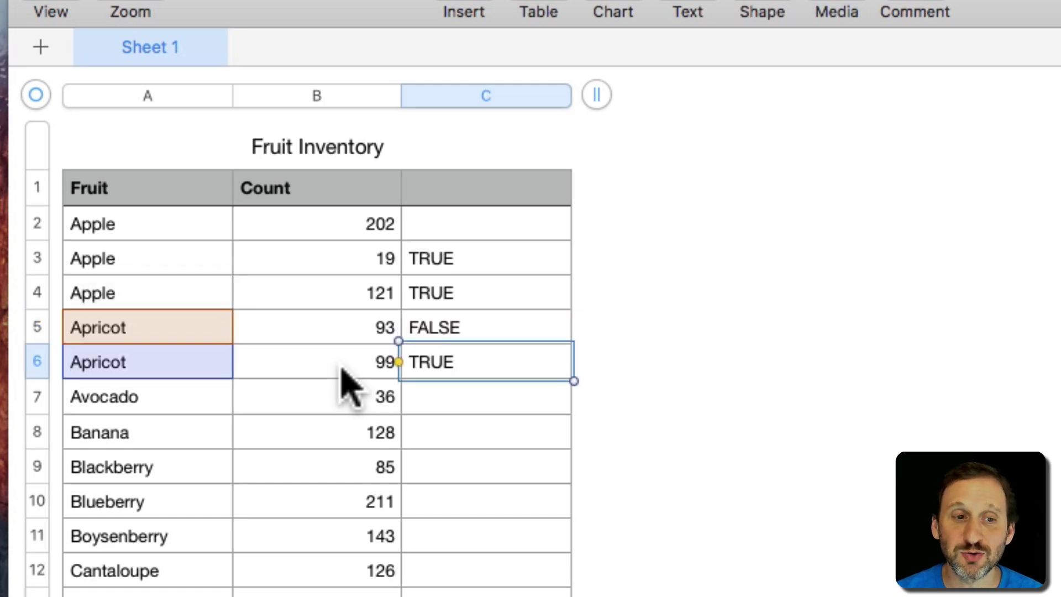
pyautogui.press('Return')
pyautogui.write('FALSE')
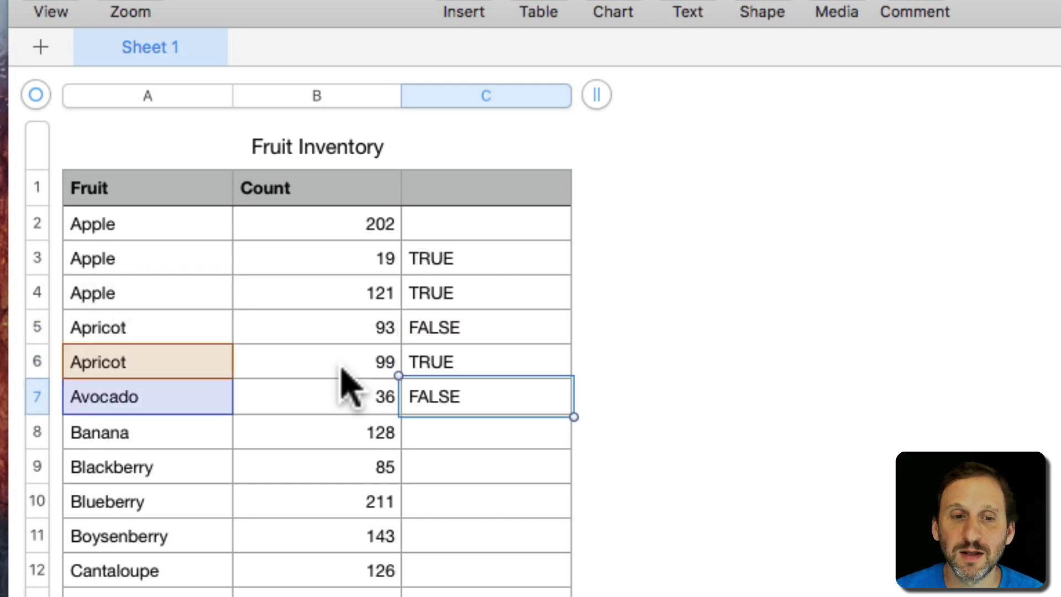
pyautogui.press('Return')
pyautogui.write('FALSE')
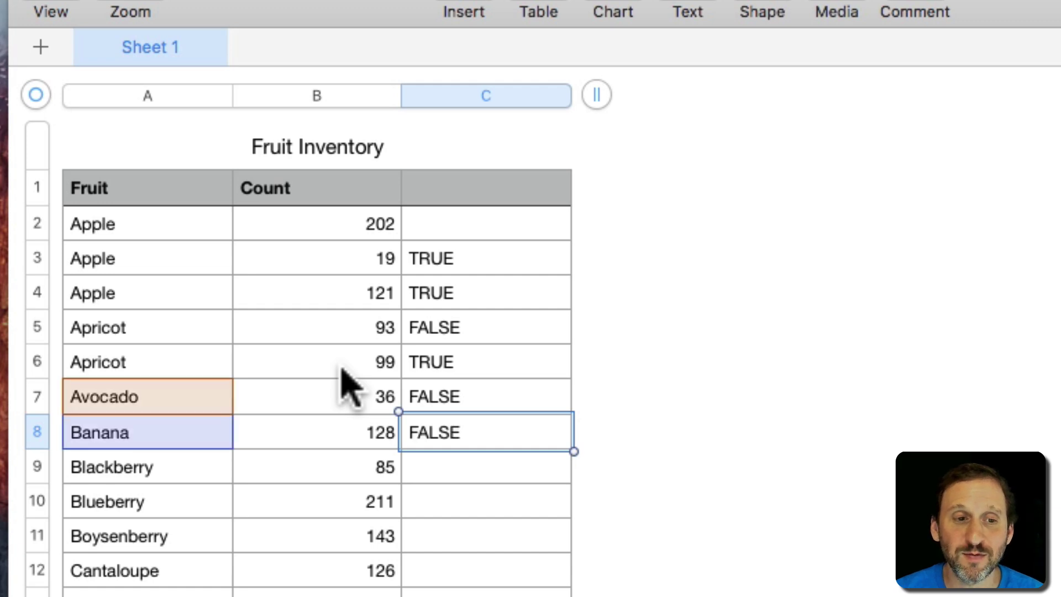
pyautogui.press('Return')
pyautogui.write('FALSE')
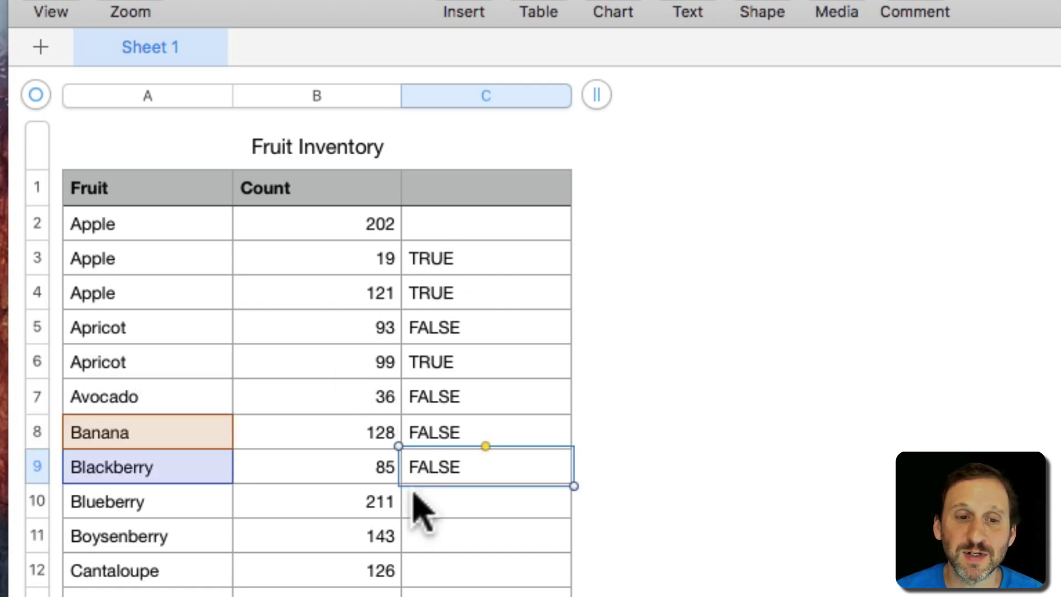
# Paste the comparison formula into every cell of column C and check the C2 result.
pyautogui.click(465, 504)
pyautogui.click(485, 96)
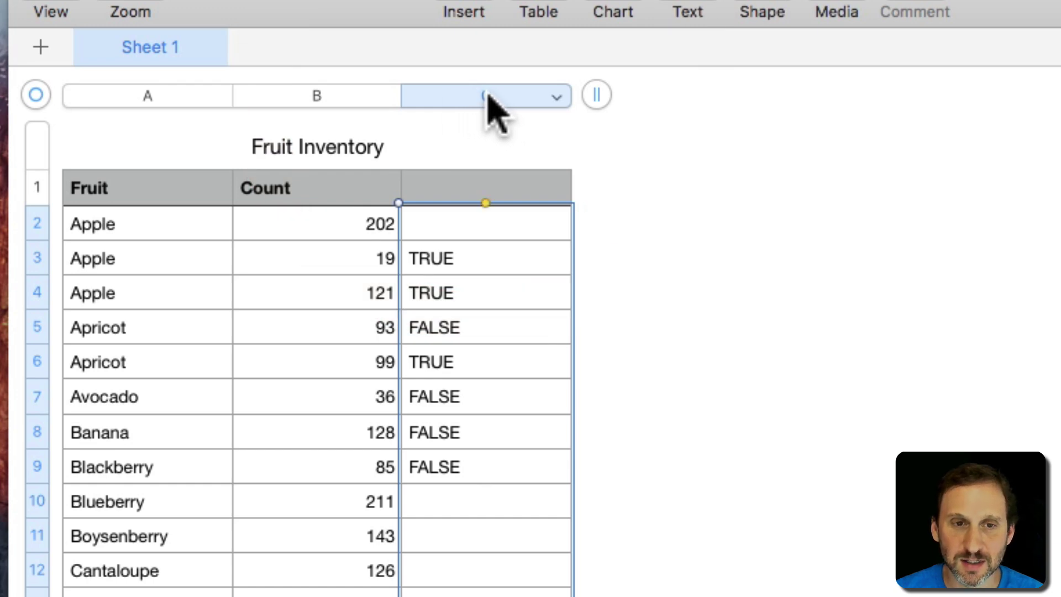
pyautogui.press('cmd+v')
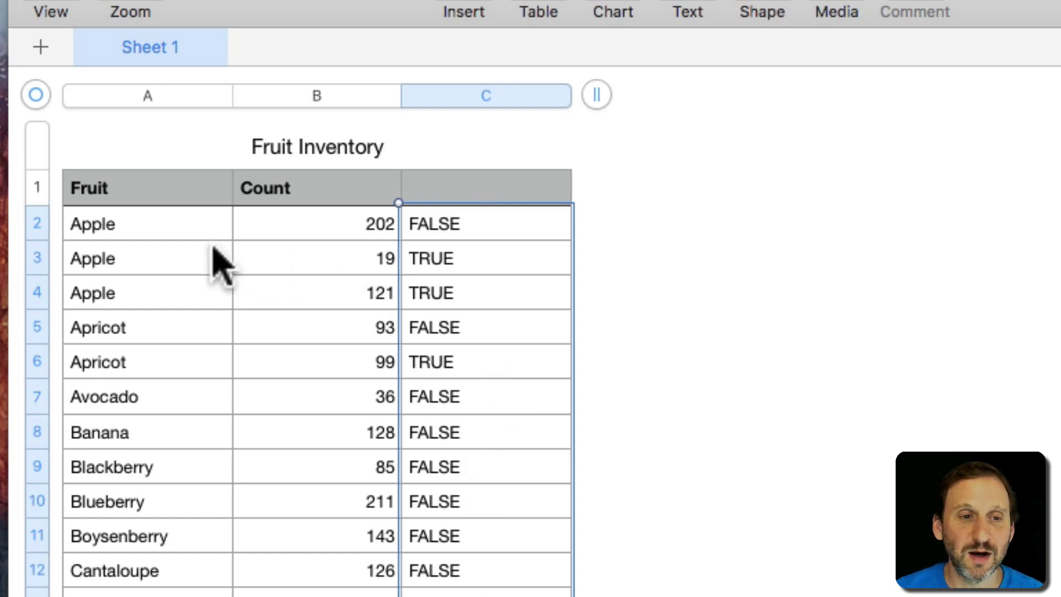
pyautogui.click(479, 232)
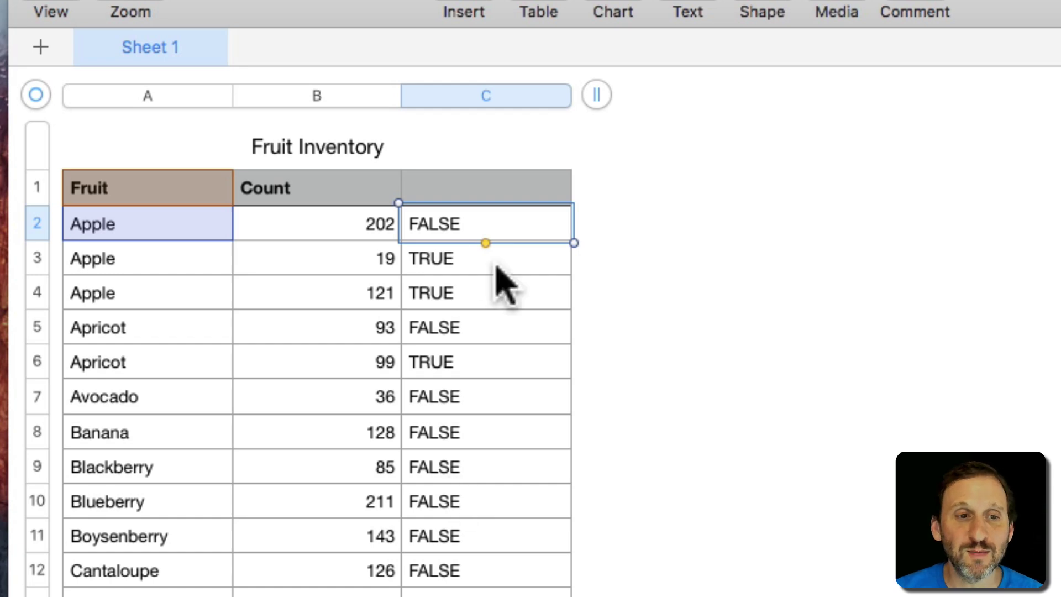
# Rewrite C3 as IF(A3=A2,"Duplicate!","") so it shows Duplicate! for the repeated Apple.
pyautogui.doubleClick(452, 258)
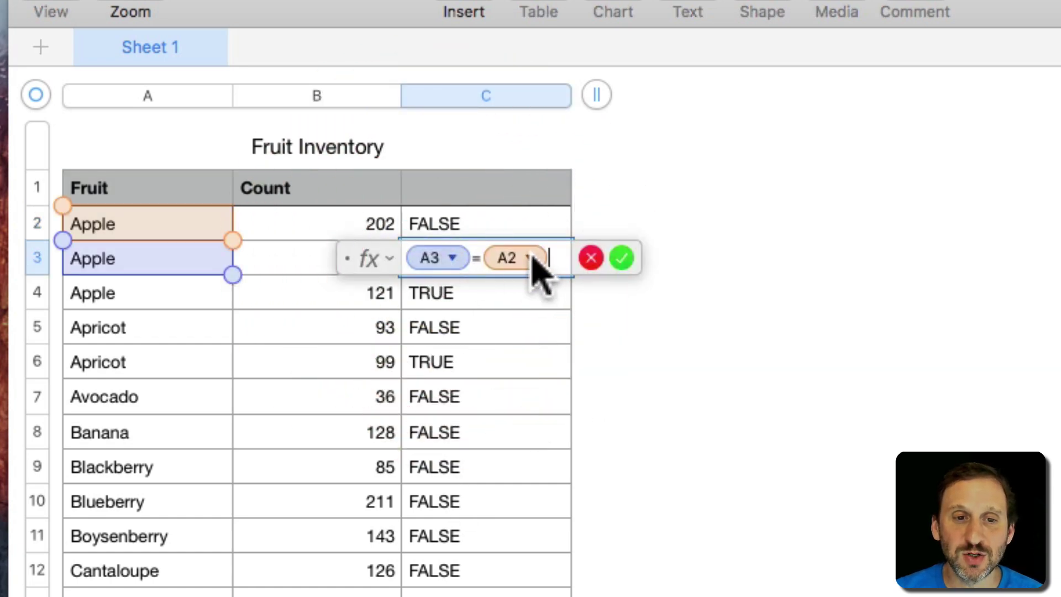
pyautogui.click(406, 258)
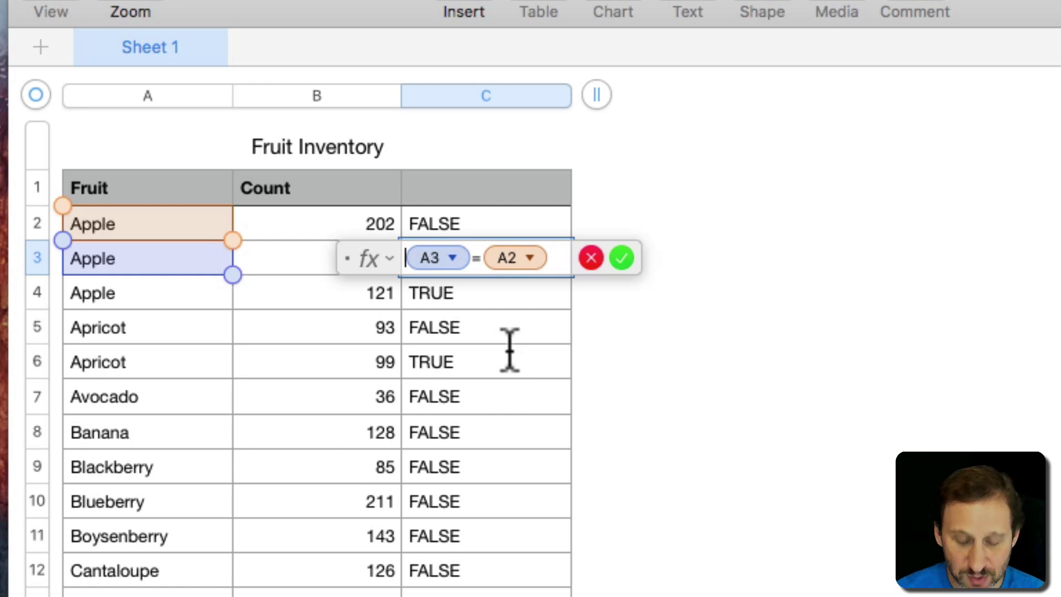
pyautogui.write('if')
pyautogui.press('Tab')
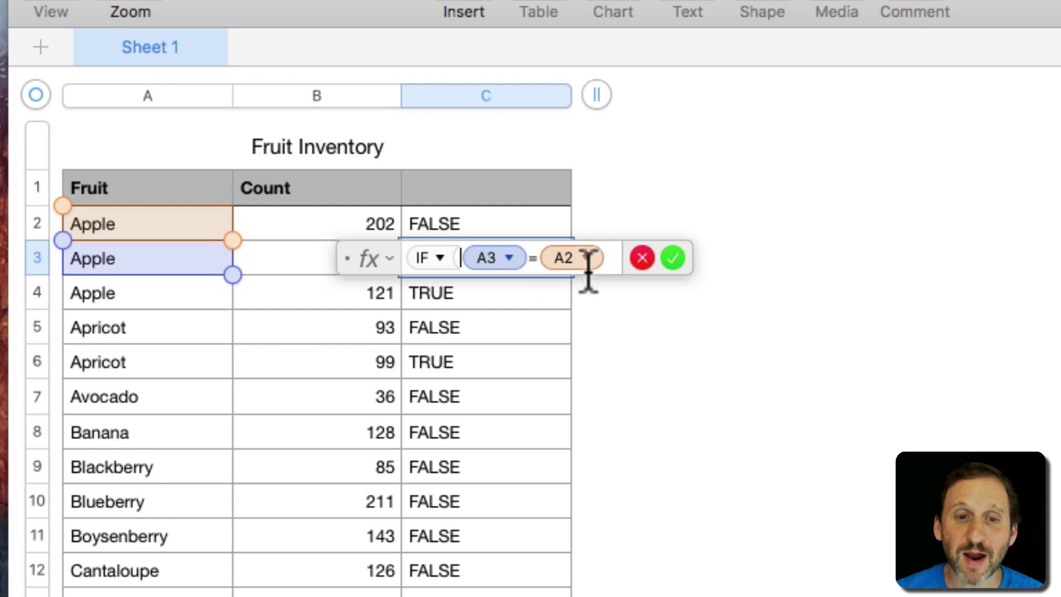
pyautogui.click(607, 258)
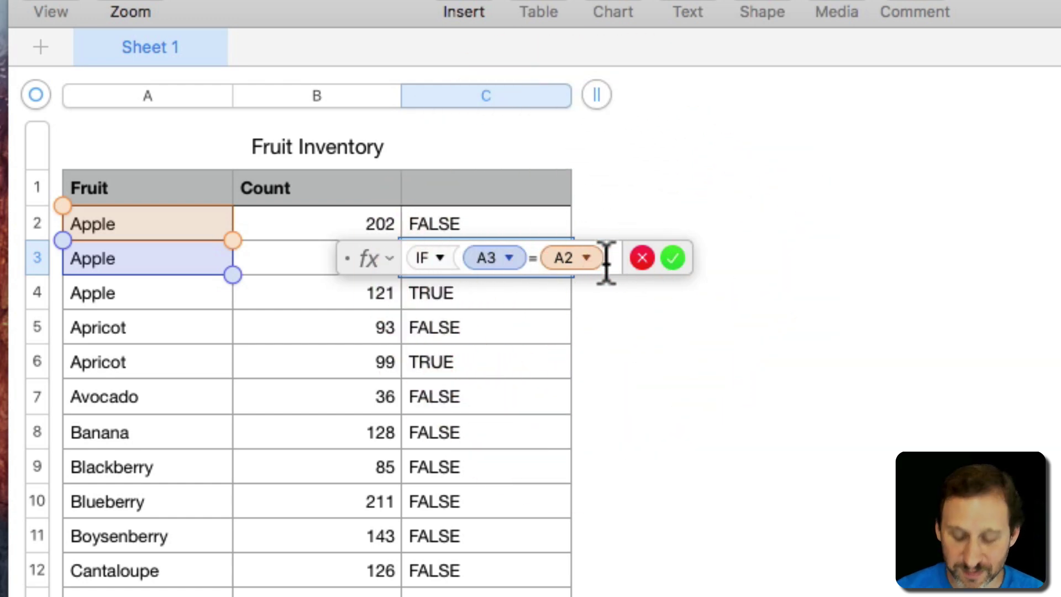
pyautogui.write(',"D')
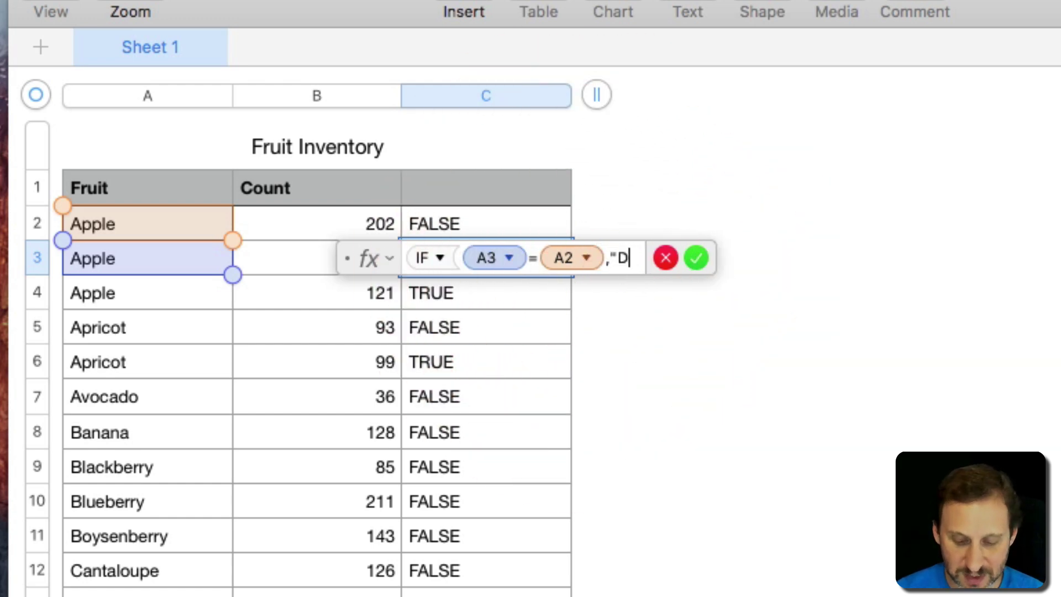
pyautogui.write('uplicate!')
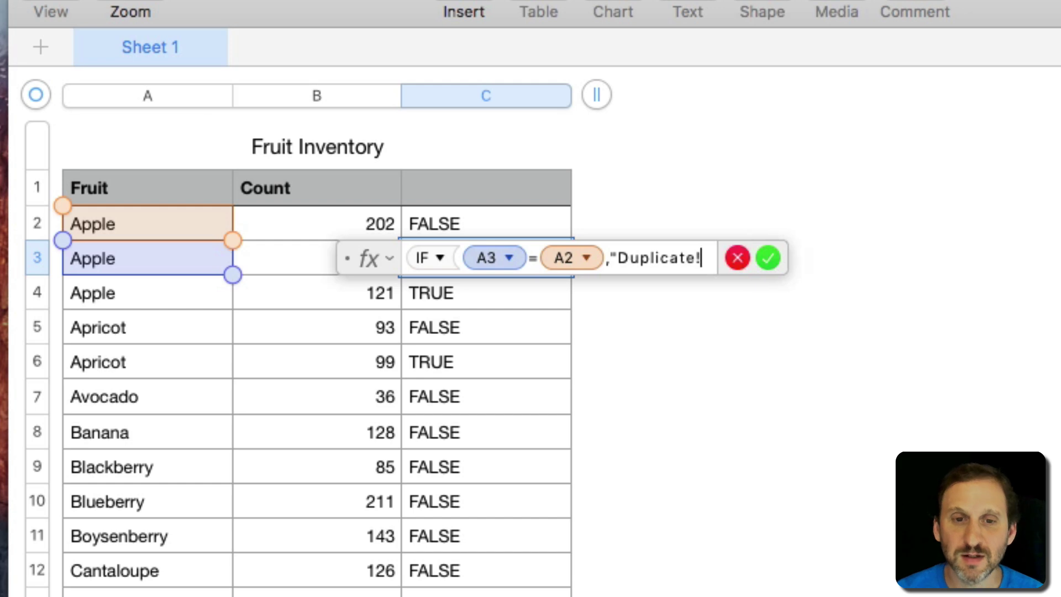
pyautogui.write('"')
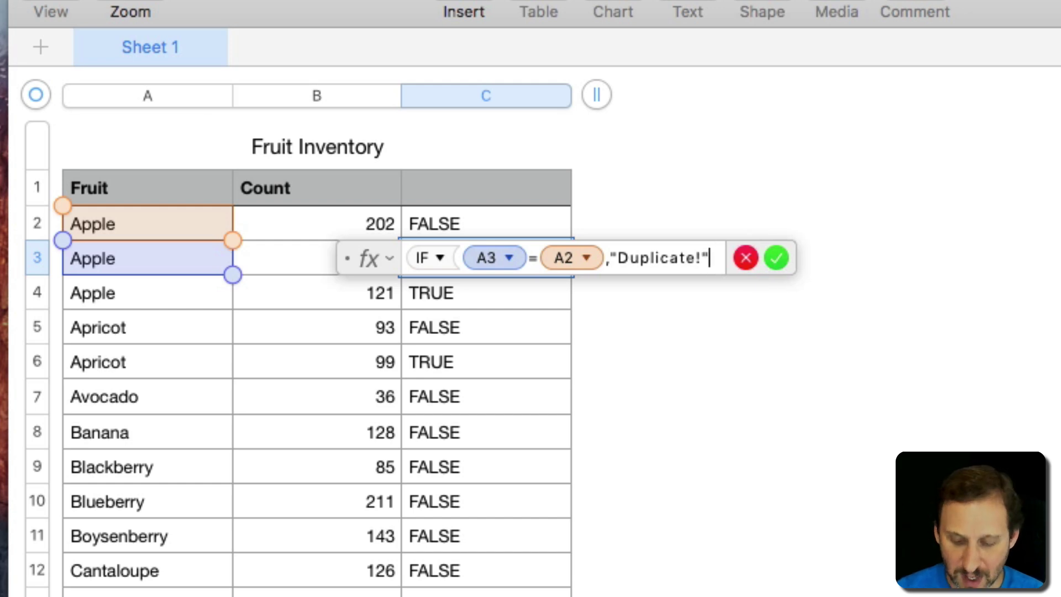
pyautogui.write(',"")')
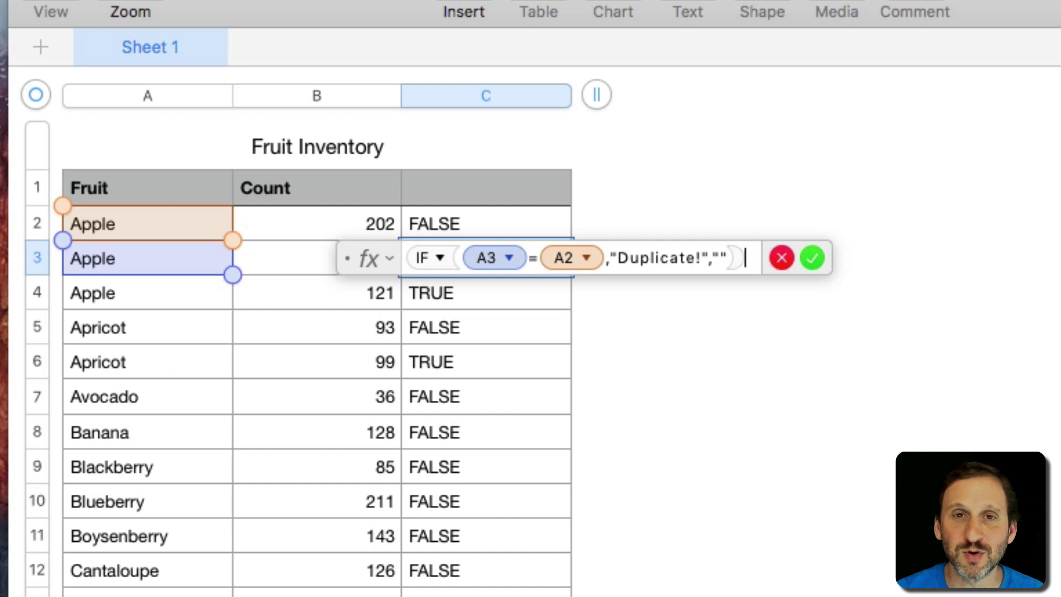
pyautogui.press('Return')
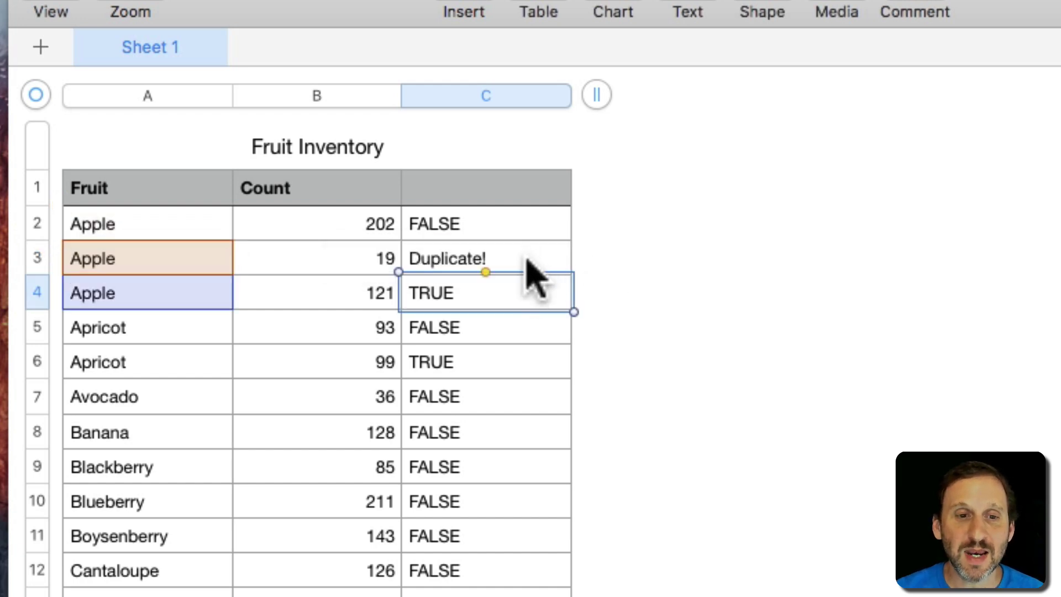
pyautogui.click(498, 264)
# Copy the C3 Duplicate! formula and paste it into the whole of column C.
pyautogui.press('super+c')
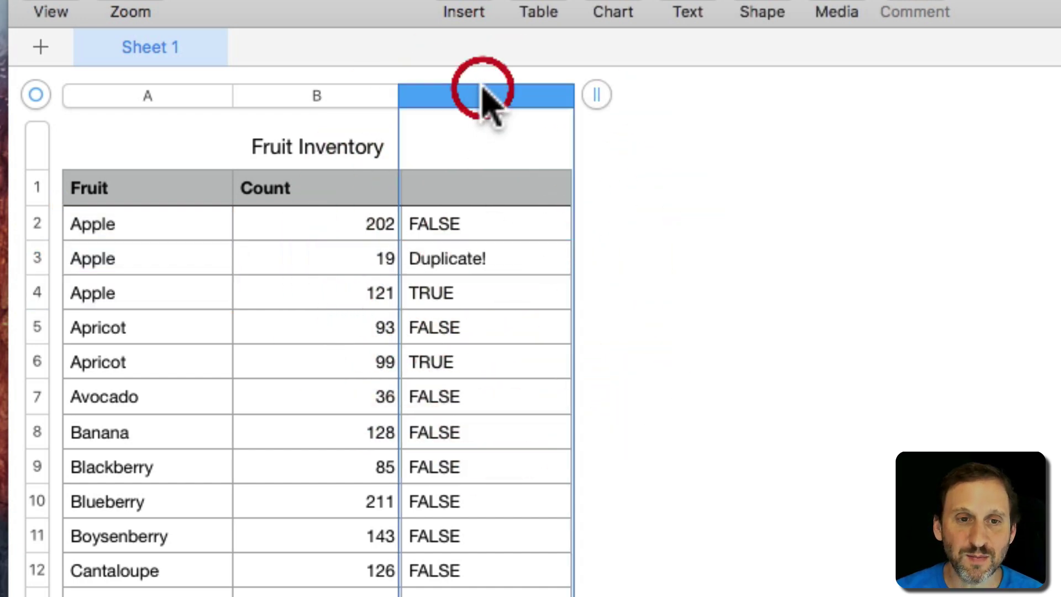
pyautogui.click(486, 96)
pyautogui.press('super+v')
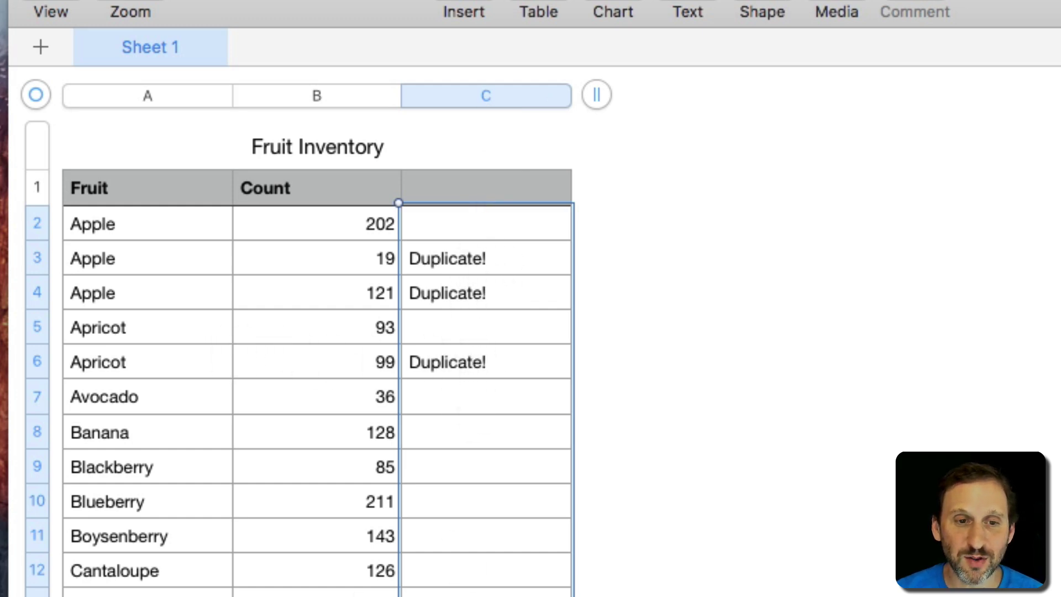
pyautogui.scroll(-8, 315, 373)
pyautogui.scroll(-10, 315, 373)
pyautogui.scroll(-5, 315, 373)
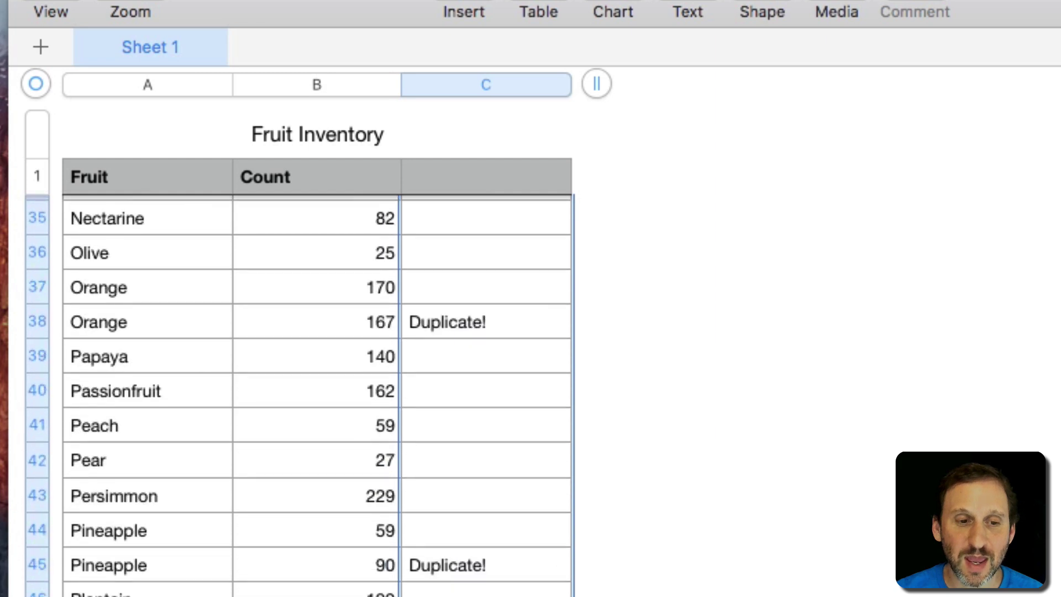
pyautogui.scroll(15, 315, 373)
pyautogui.scroll(10, 315, 374)
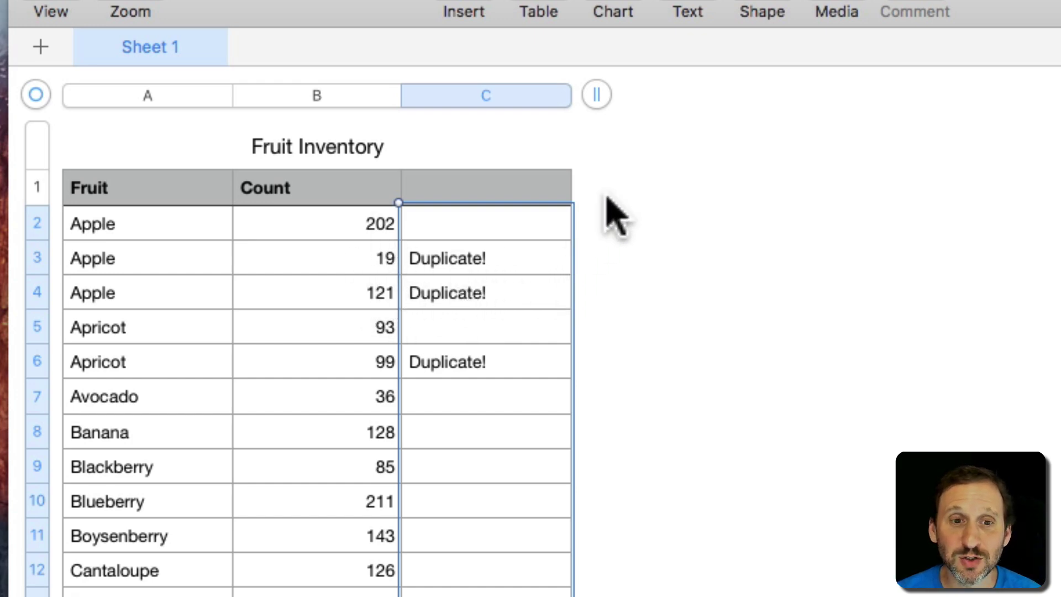
# Add column D and enter =B2+IF(A2=A3,D3,0) in D2, which shows 202.
pyautogui.moveTo(597, 94); pyautogui.dragTo(844, 106)
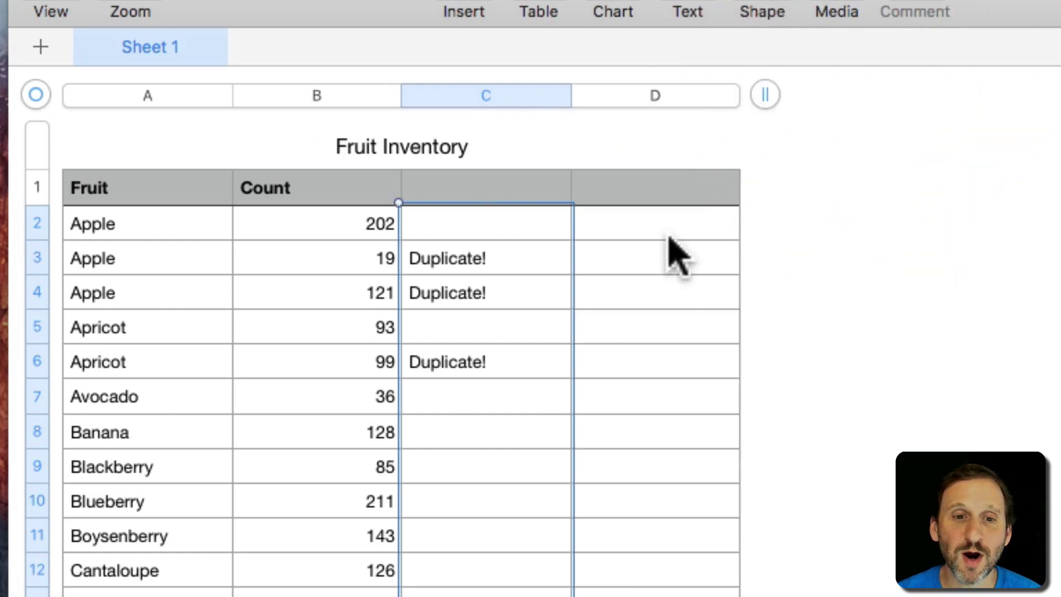
pyautogui.click(650, 231)
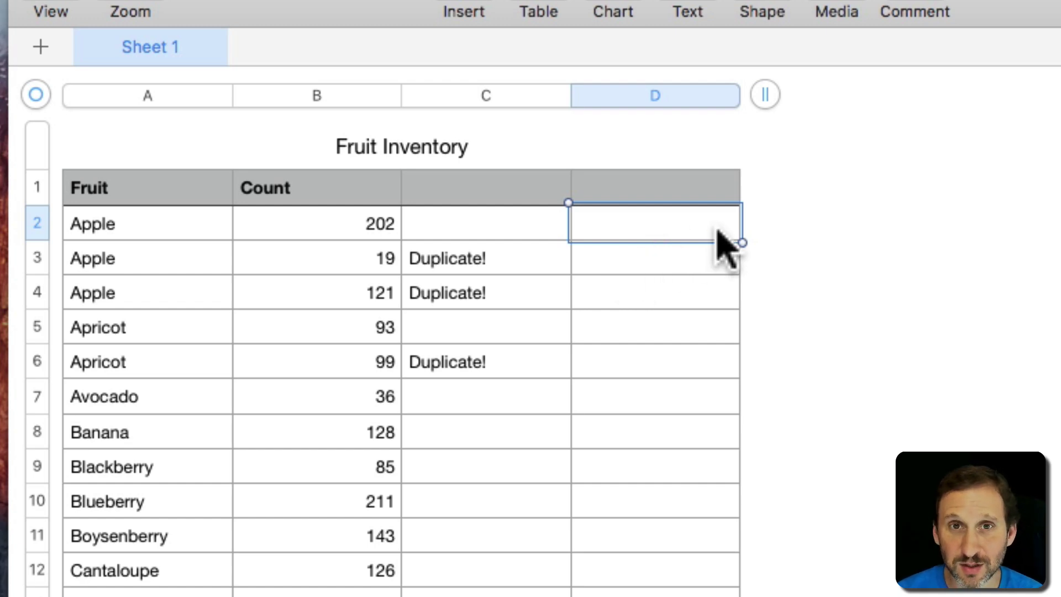
pyautogui.write('=')
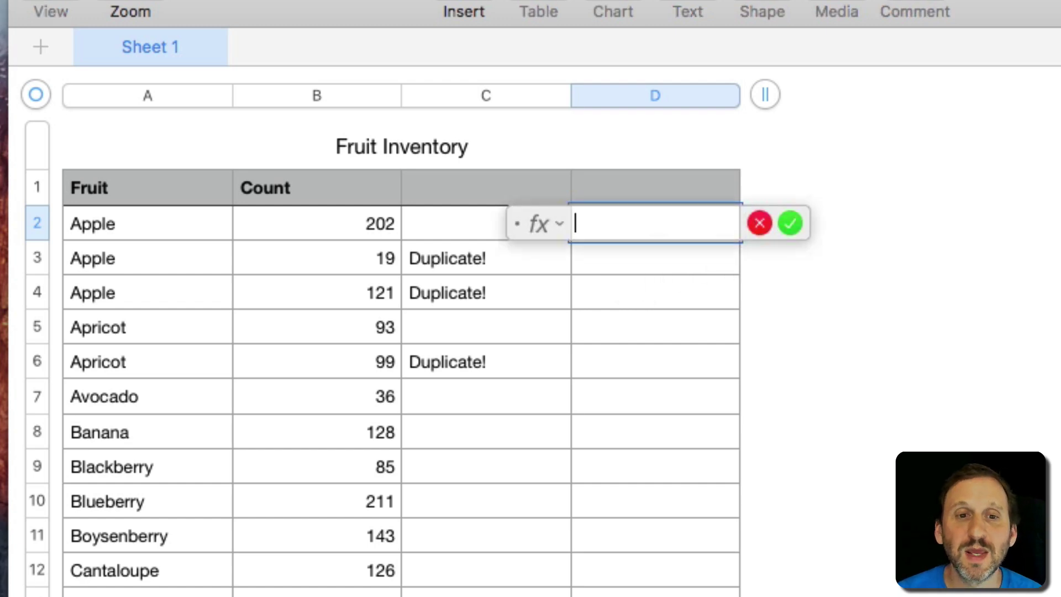
pyautogui.click(292, 231)
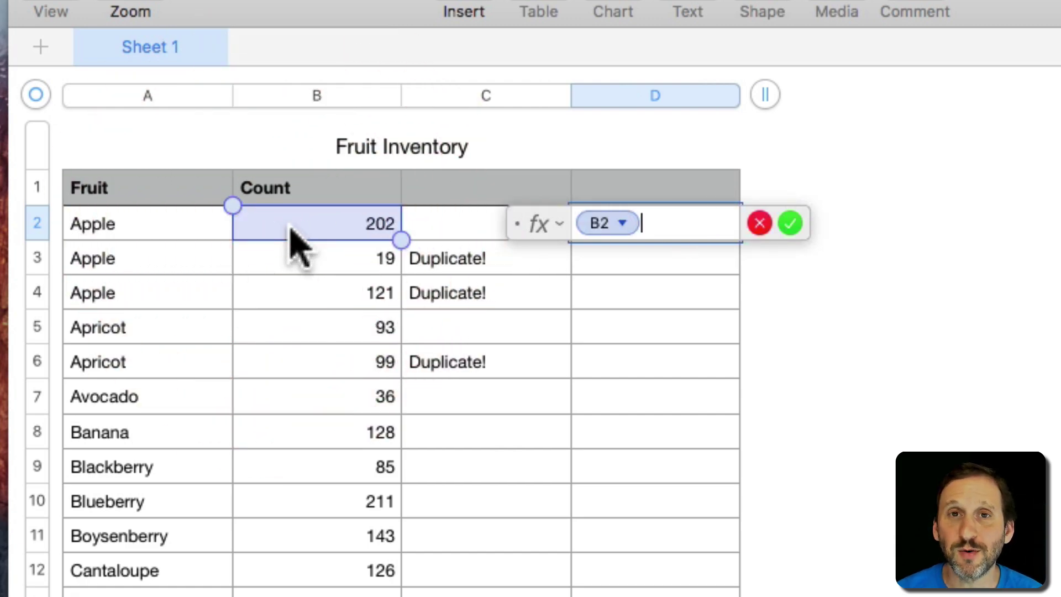
pyautogui.write('+')
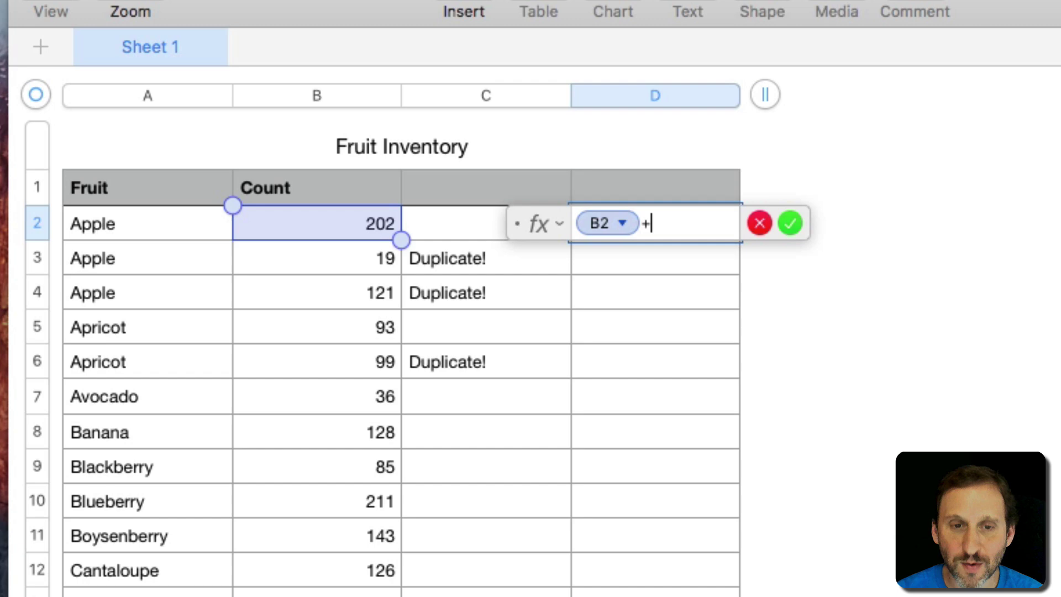
pyautogui.write('IF')
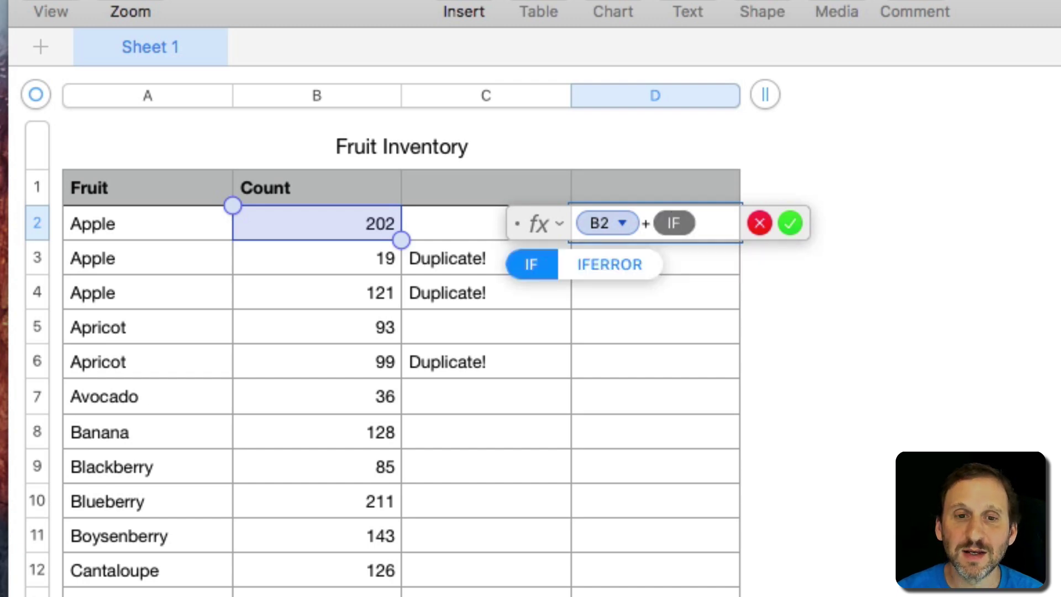
pyautogui.press('Return')
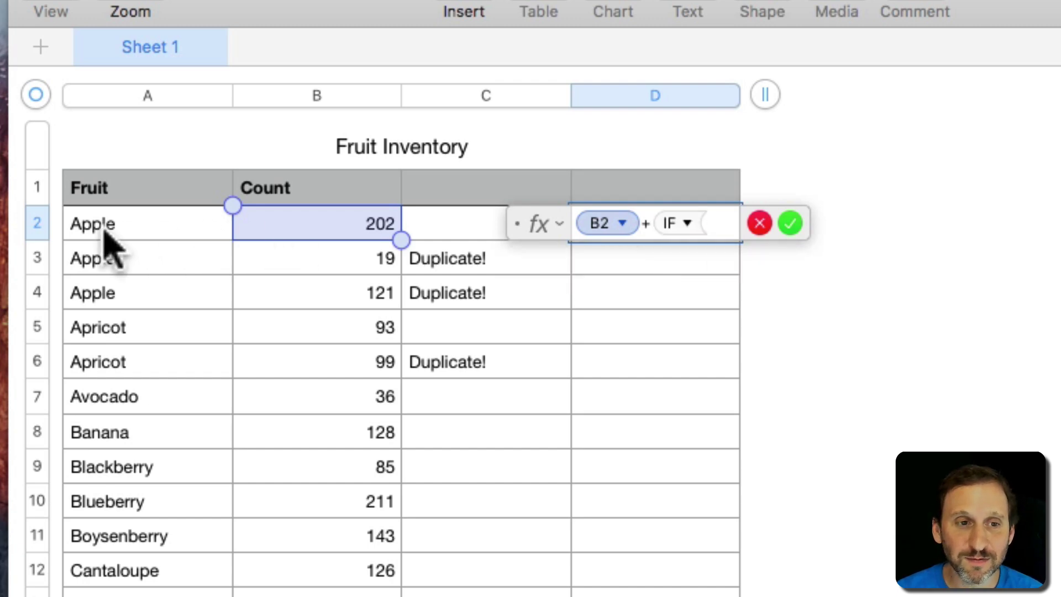
pyautogui.click(104, 224)
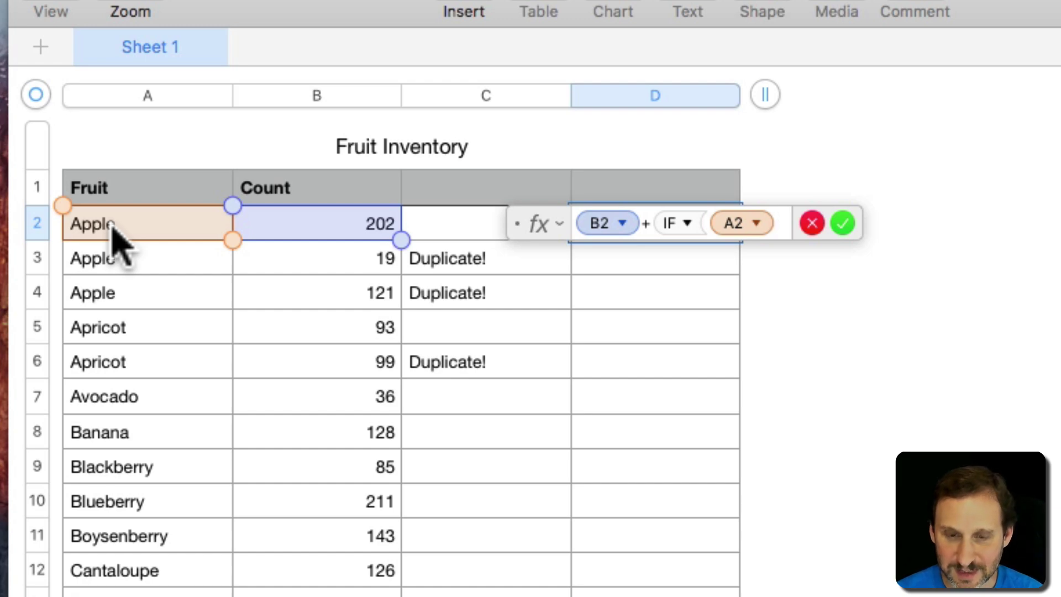
pyautogui.write('=')
pyautogui.click(129, 262)
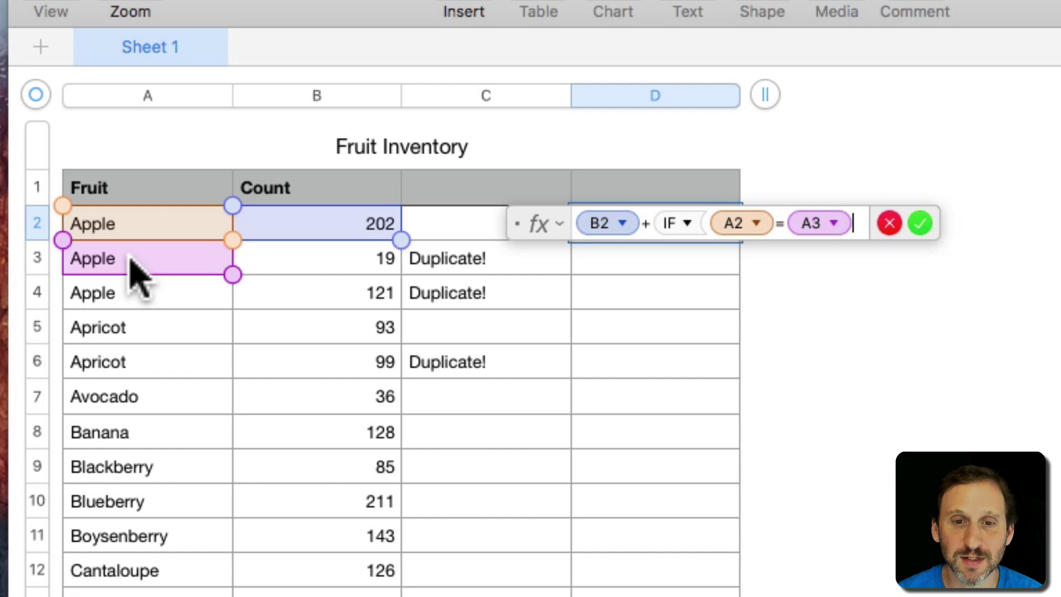
pyautogui.write(',')
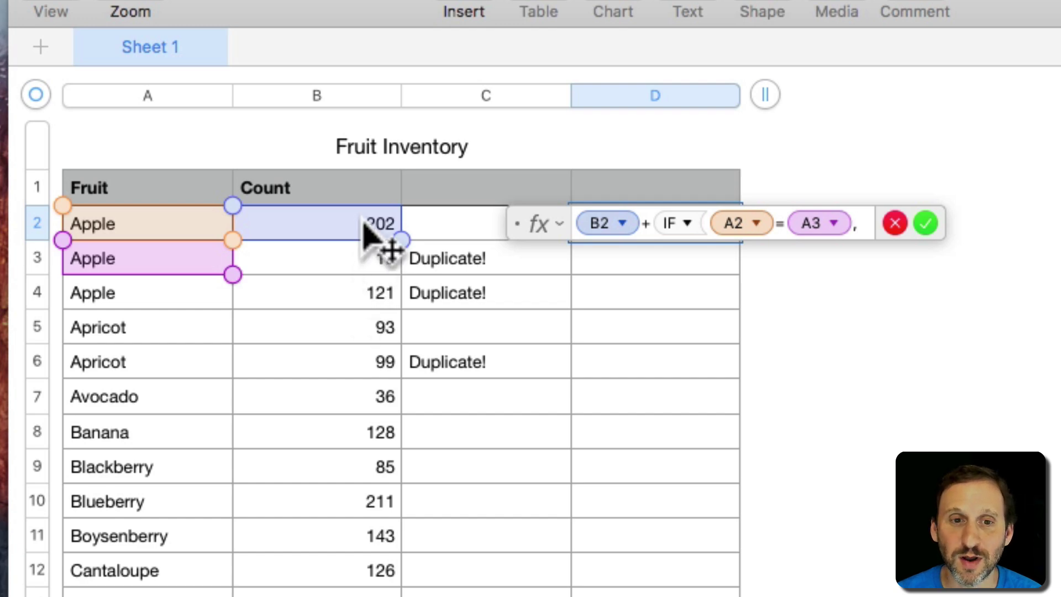
pyautogui.click(703, 273)
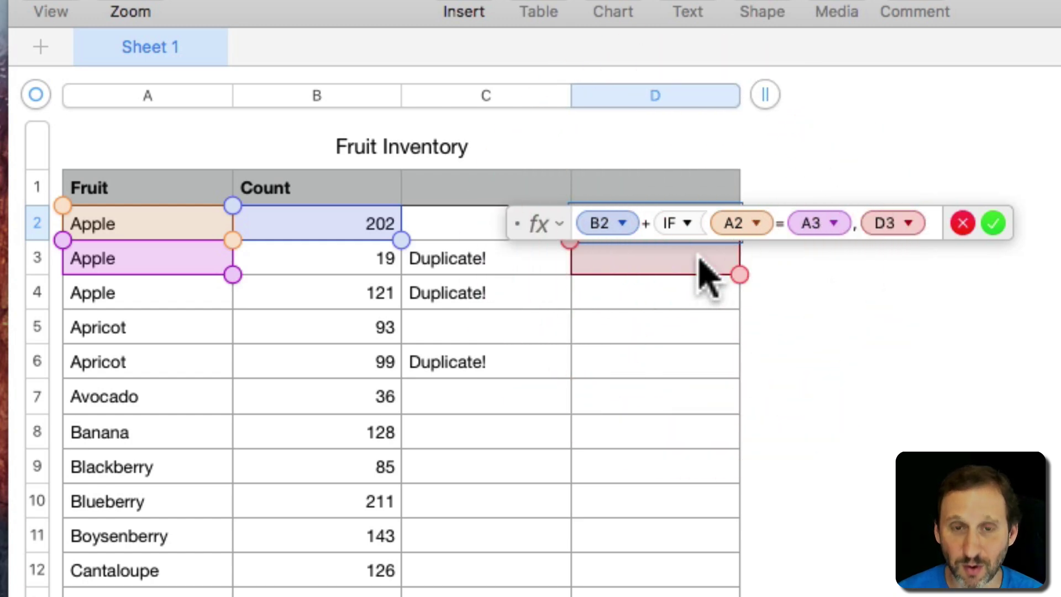
pyautogui.write(',0')
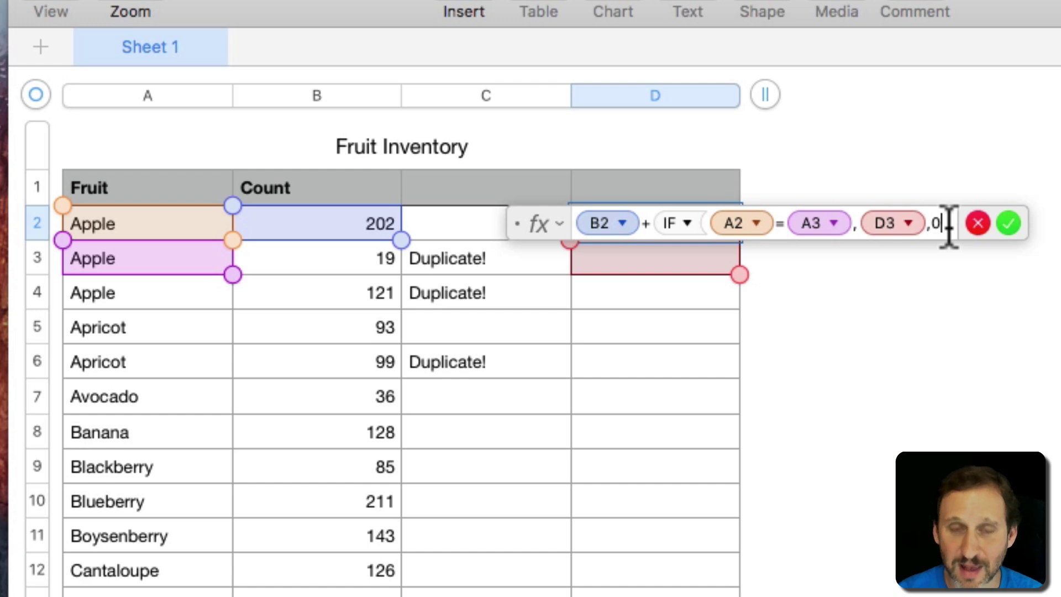
pyautogui.write(')')
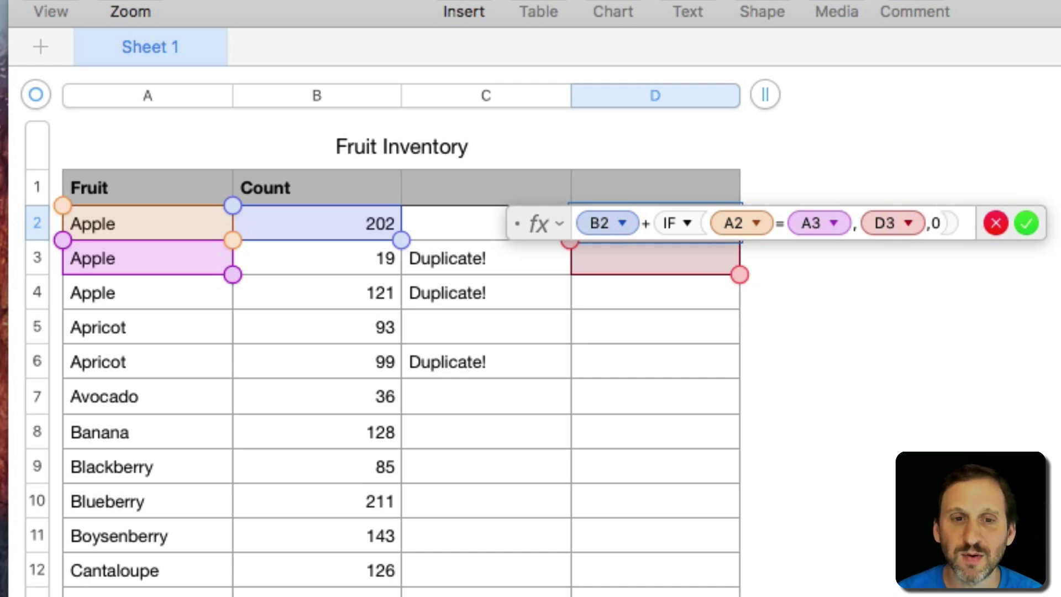
pyautogui.press('Return')
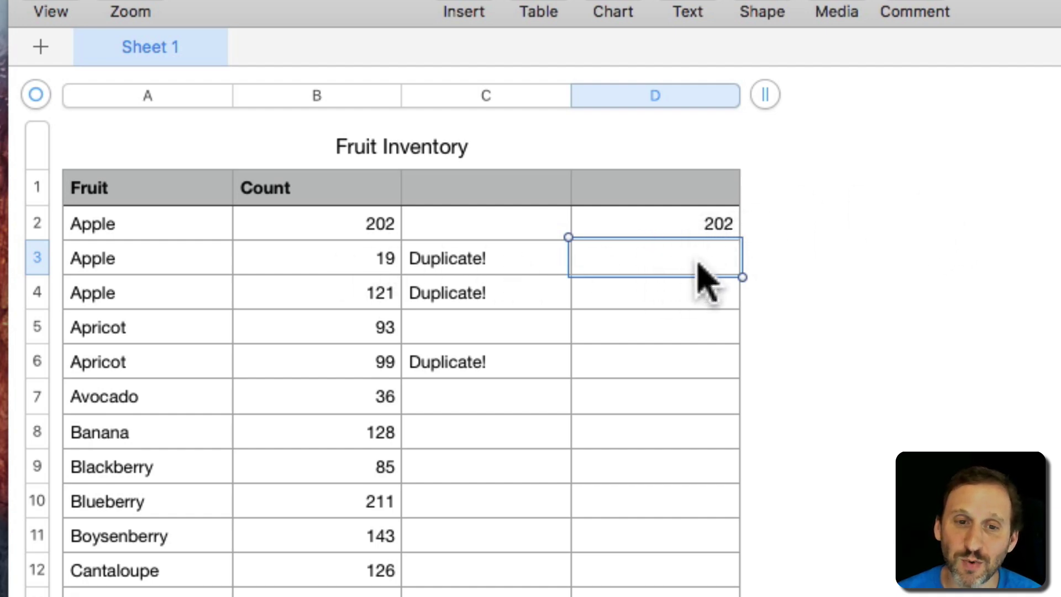
pyautogui.click(712, 224)
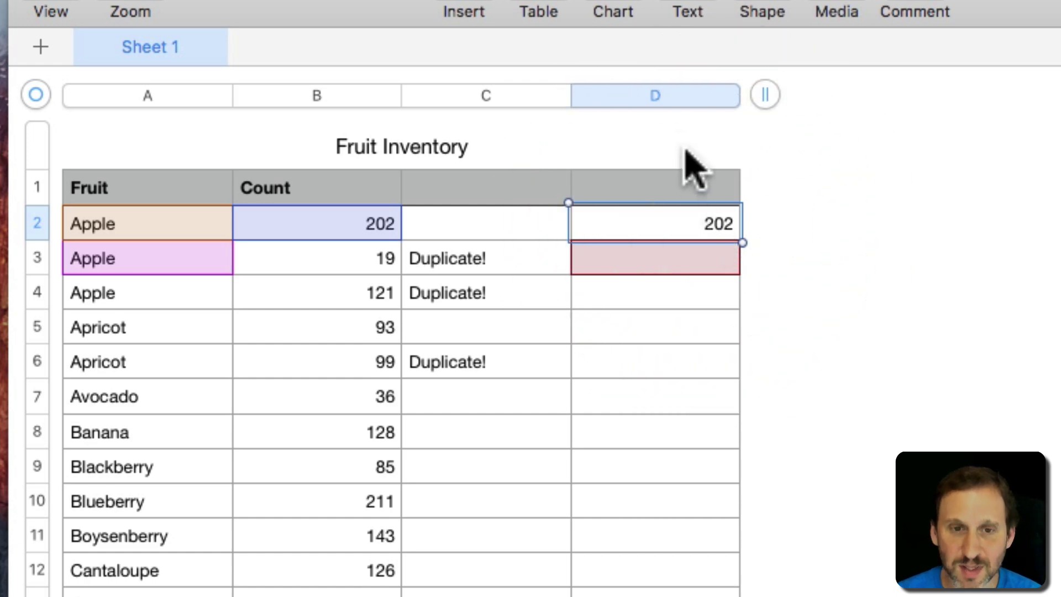
pyautogui.click(676, 97)
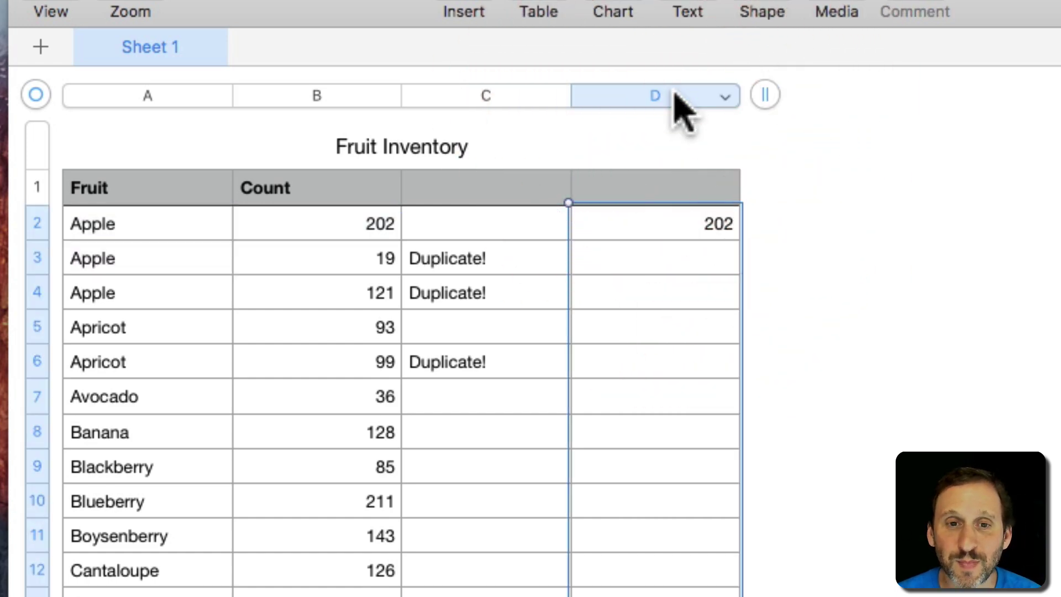
pyautogui.hotkey('ctrl', 'd')
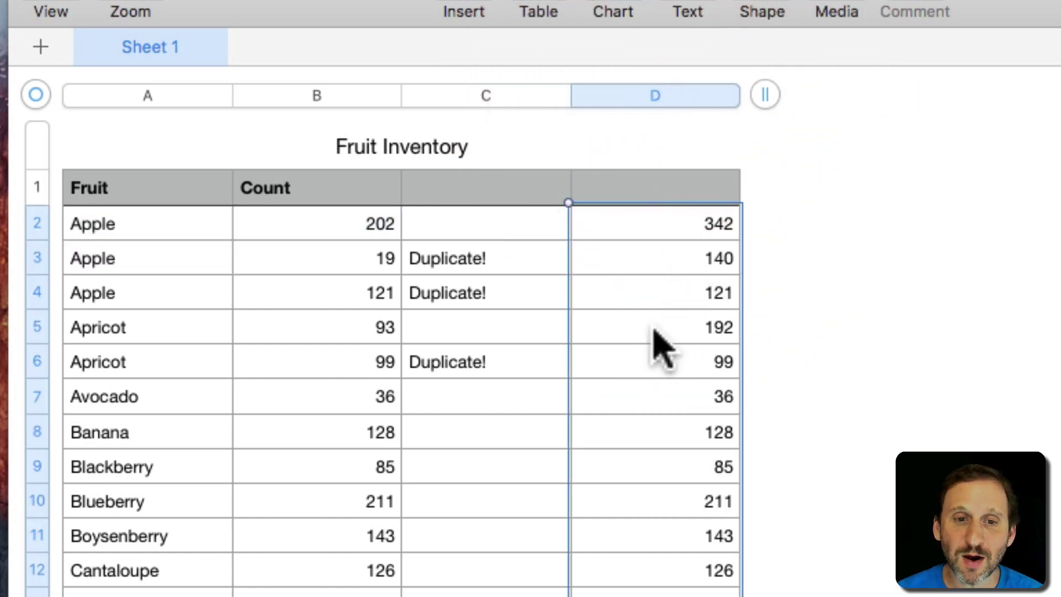
pyautogui.click(704, 327)
pyautogui.click(717, 223)
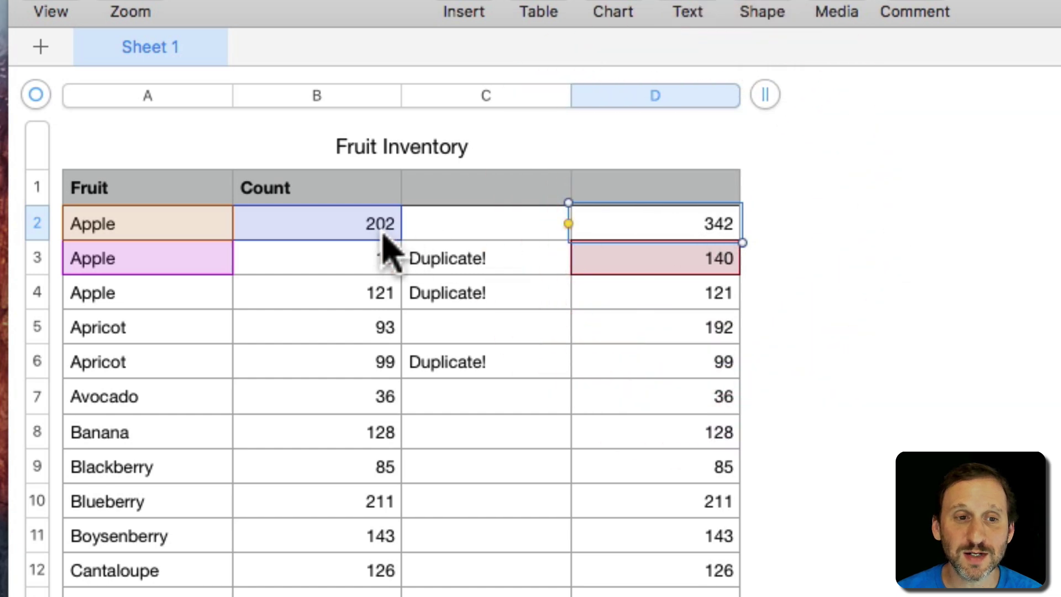
pyautogui.click(116, 293)
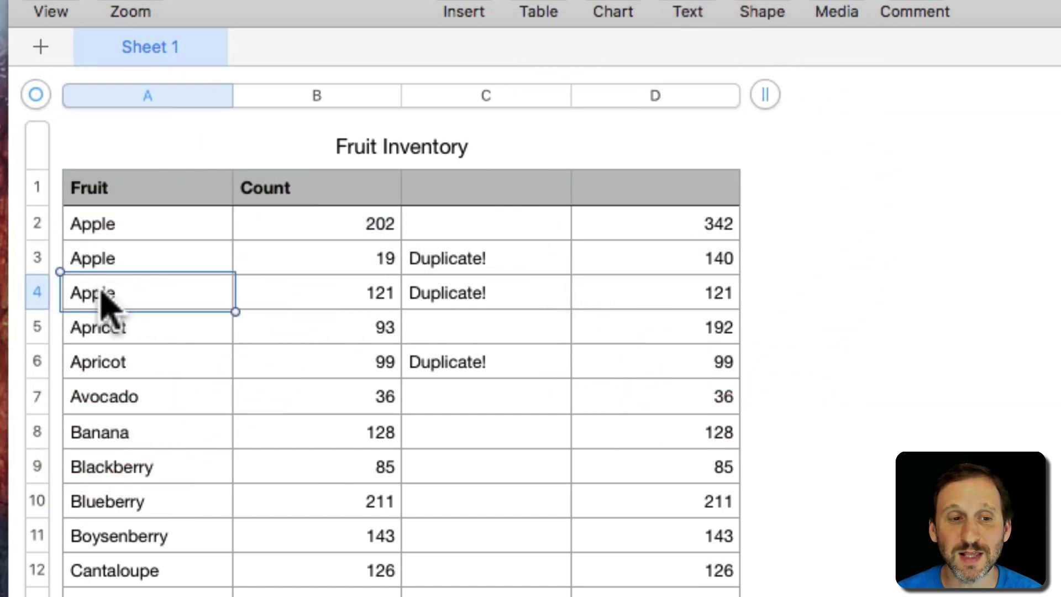
pyautogui.click(705, 293)
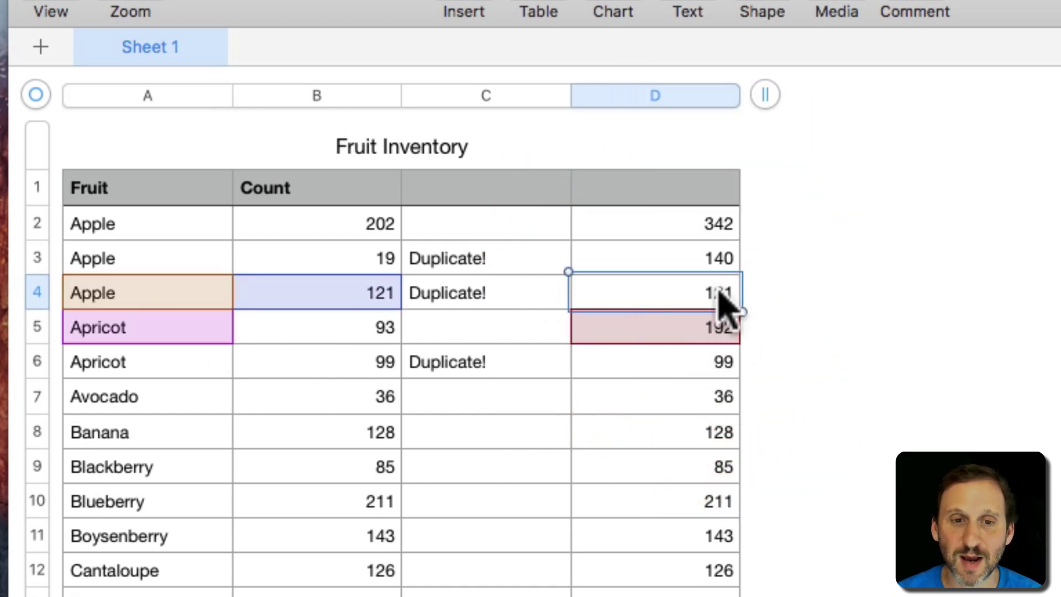
pyautogui.click(705, 264)
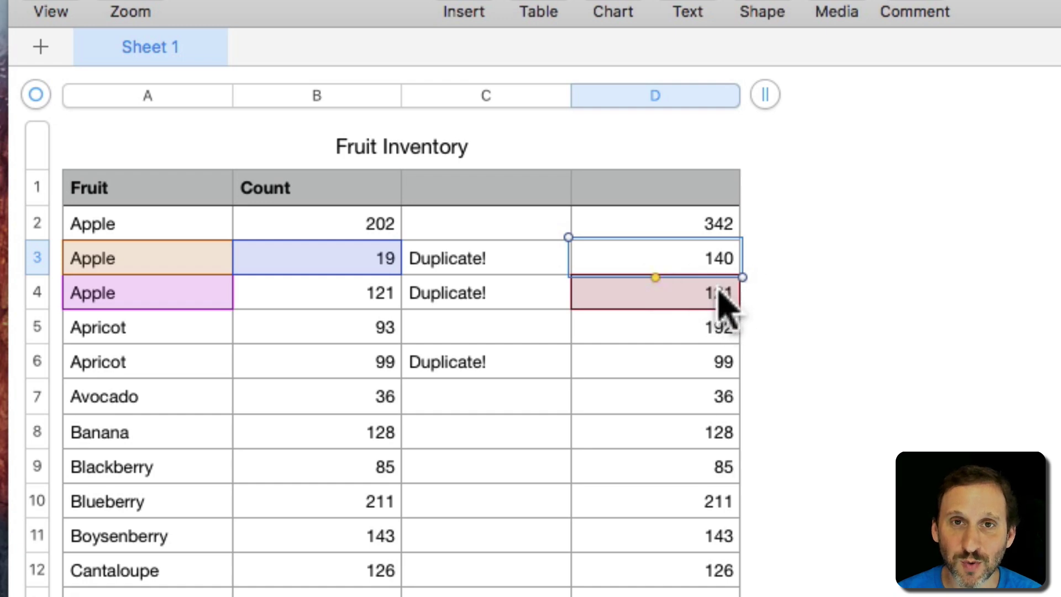
pyautogui.click(720, 226)
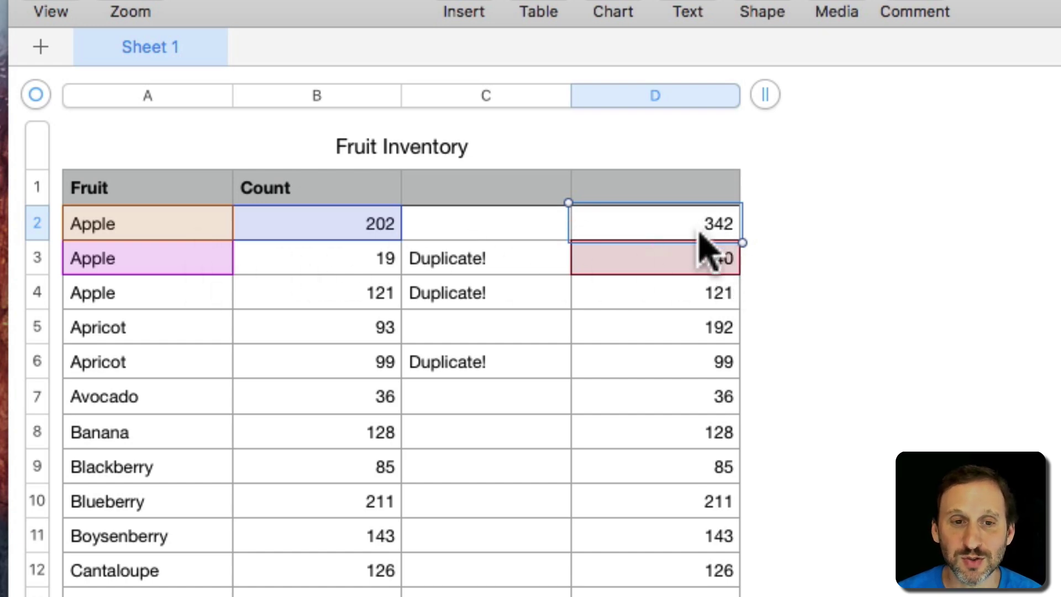
pyautogui.click(805, 213)
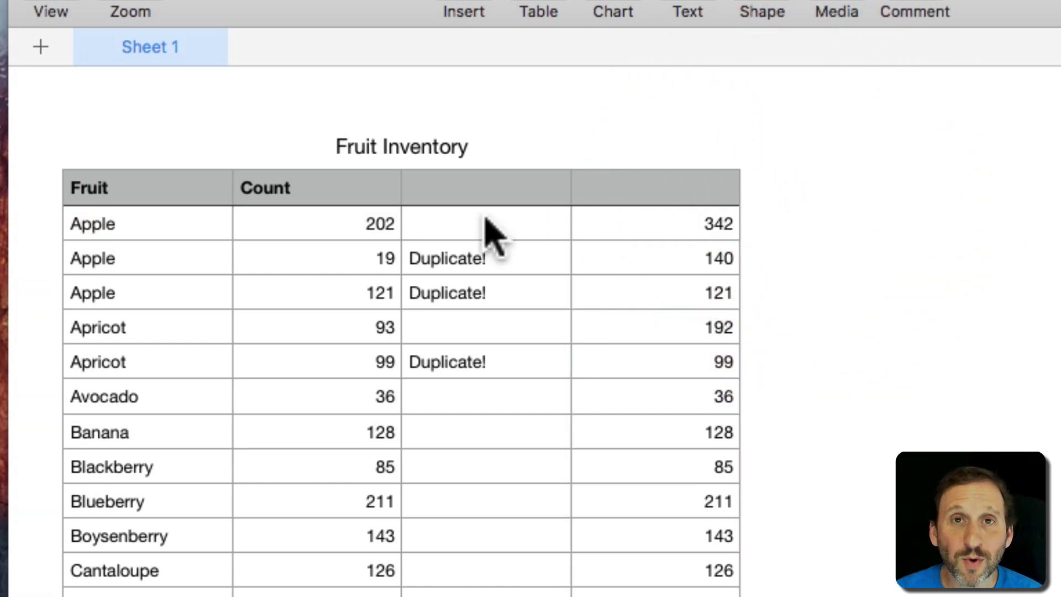
# Select helper columns C and D and replace their formulas with Paste Formula Results.
pyautogui.click(650, 225)
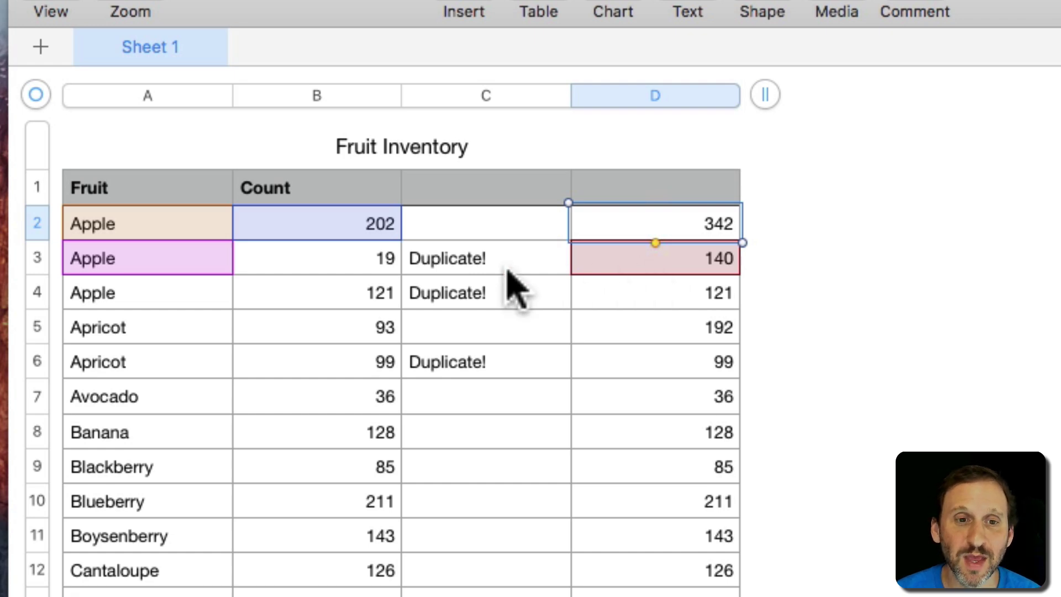
pyautogui.click(472, 261)
pyautogui.click(461, 299)
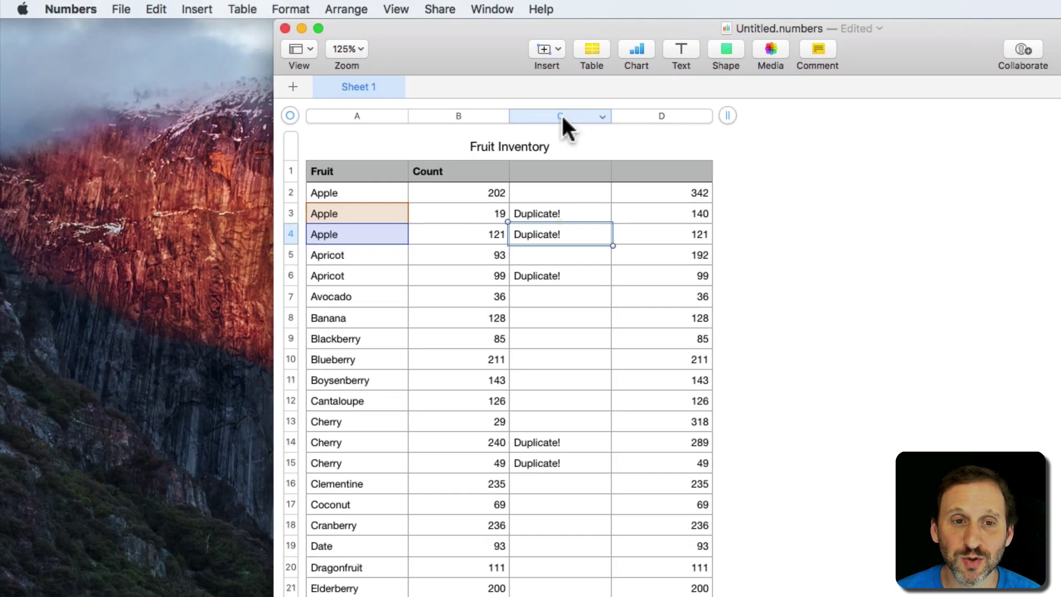
pyautogui.click(561, 116)
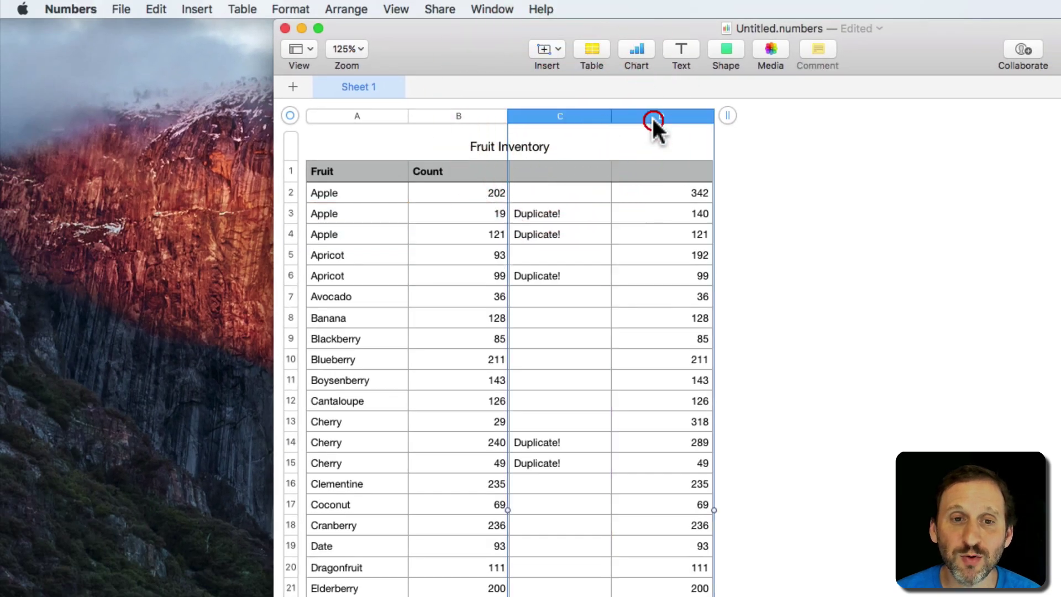
pyautogui.keyDown('shift'); pyautogui.click(655, 115); pyautogui.keyUp('shift')
pyautogui.click(154, 9)
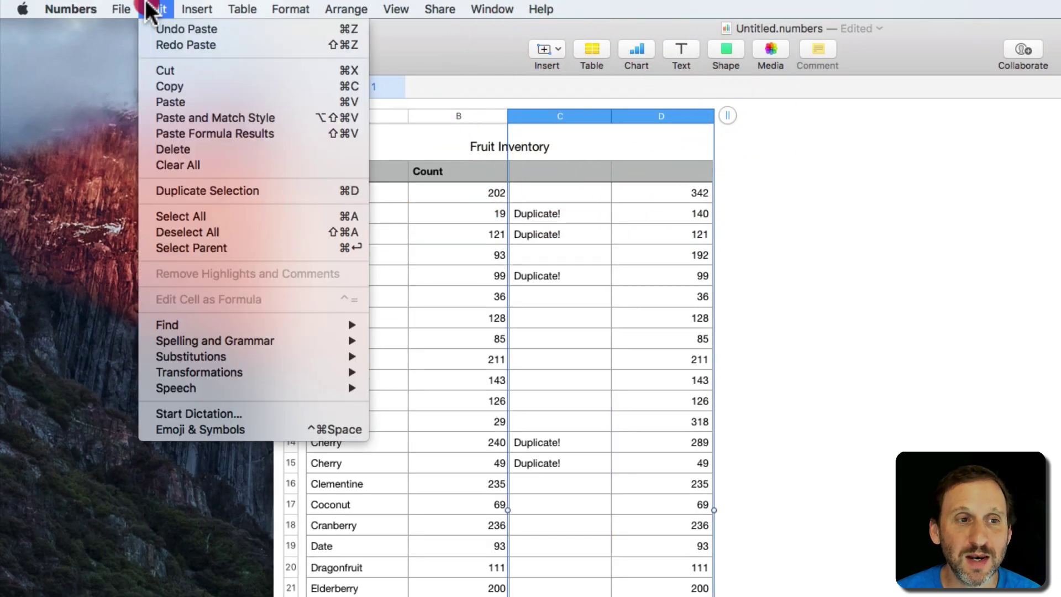
pyautogui.click(208, 117)
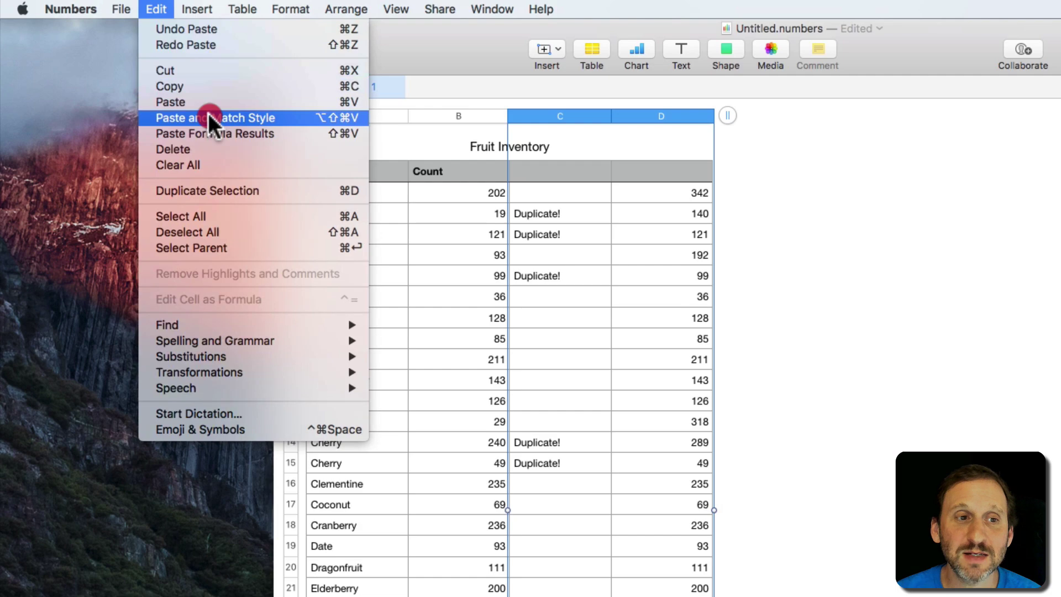
# Verify C3 now holds a plain Duplicate! value and D2 a fixed total.
pyautogui.click(210, 133)
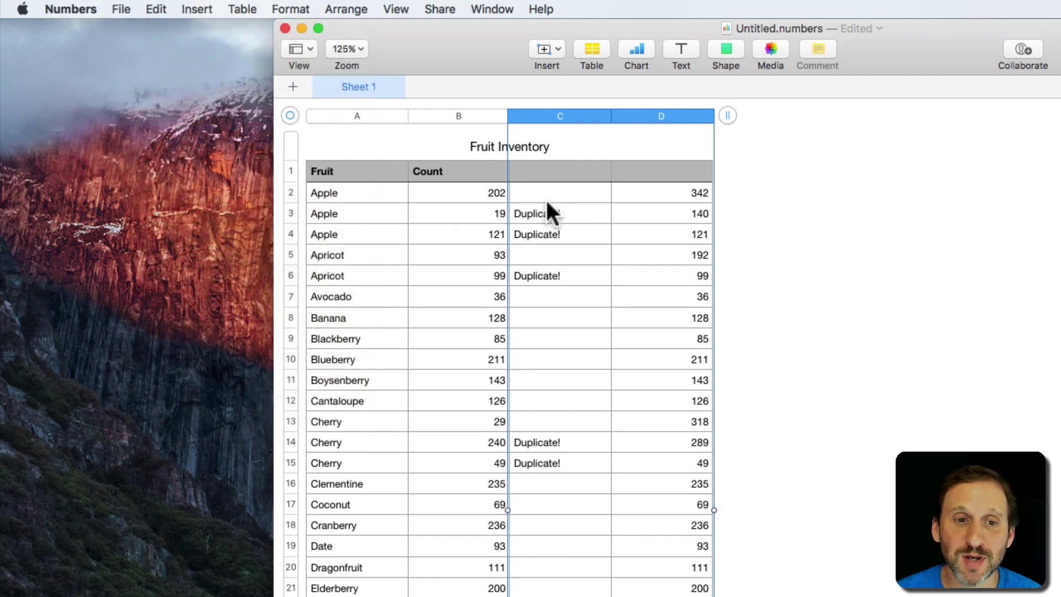
pyautogui.click(541, 214)
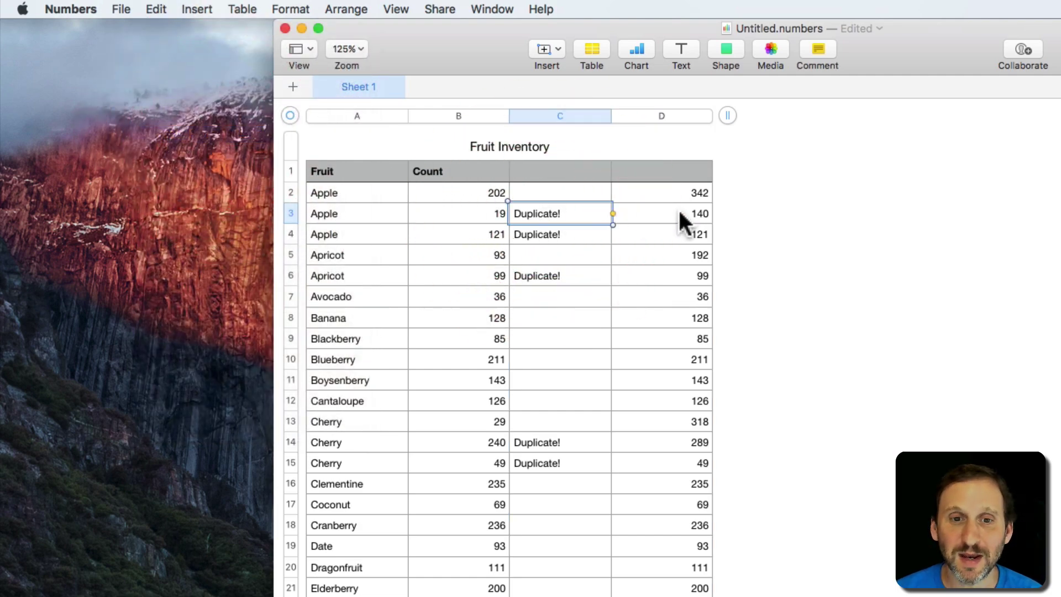
pyautogui.click(688, 190)
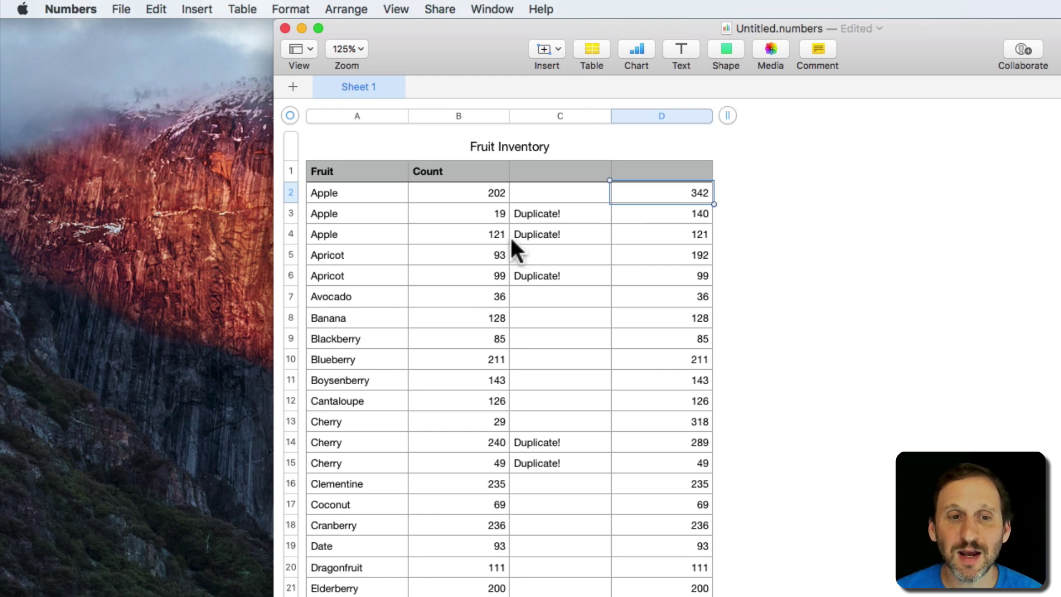
# Sort ascending by column C so flagged rows go last, then delete Duplicate! rows 46–52.
pyautogui.click(601, 117)
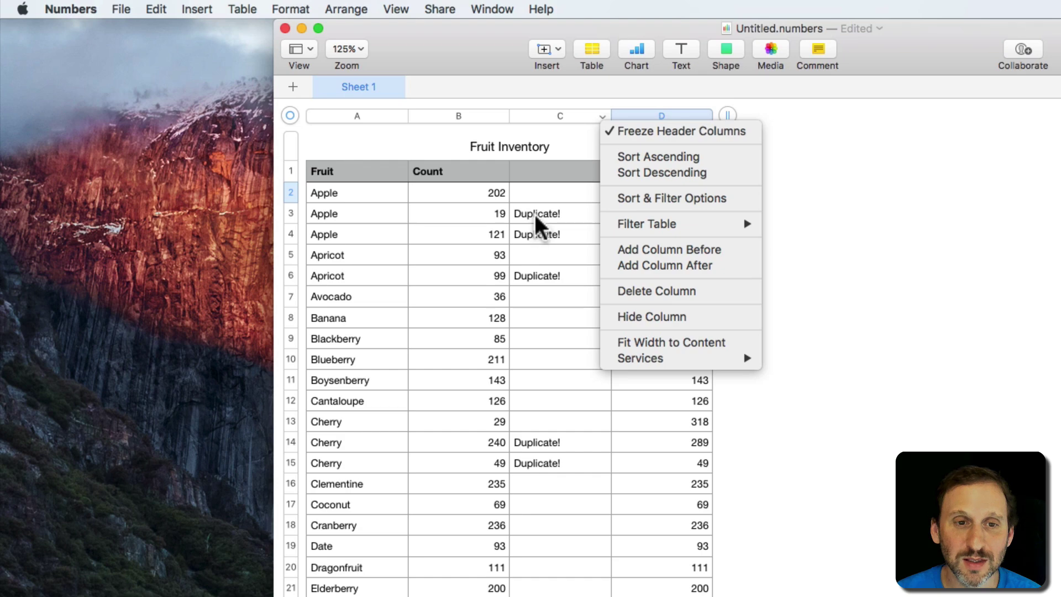
pyautogui.click(640, 157)
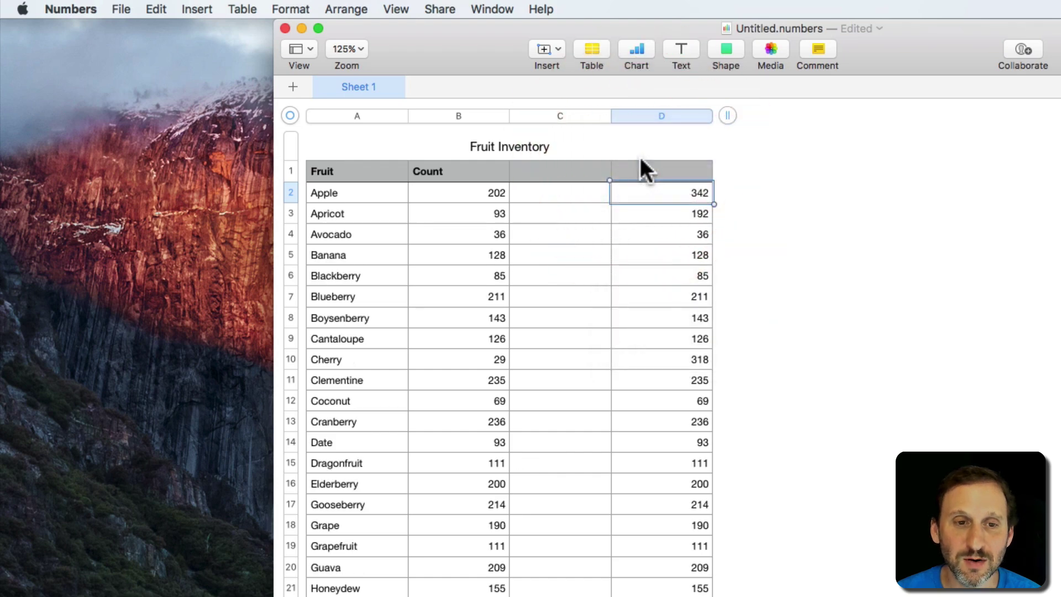
pyautogui.scroll(-10, 514, 487)
pyautogui.scroll(-8, 513, 490)
pyautogui.scroll(1, 514, 489)
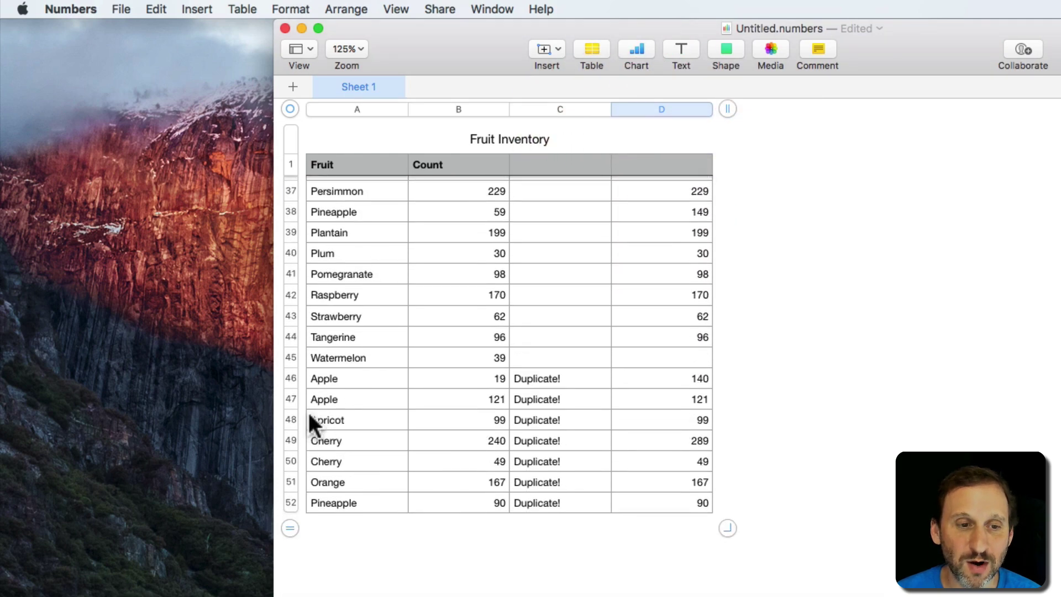
pyautogui.click(291, 379)
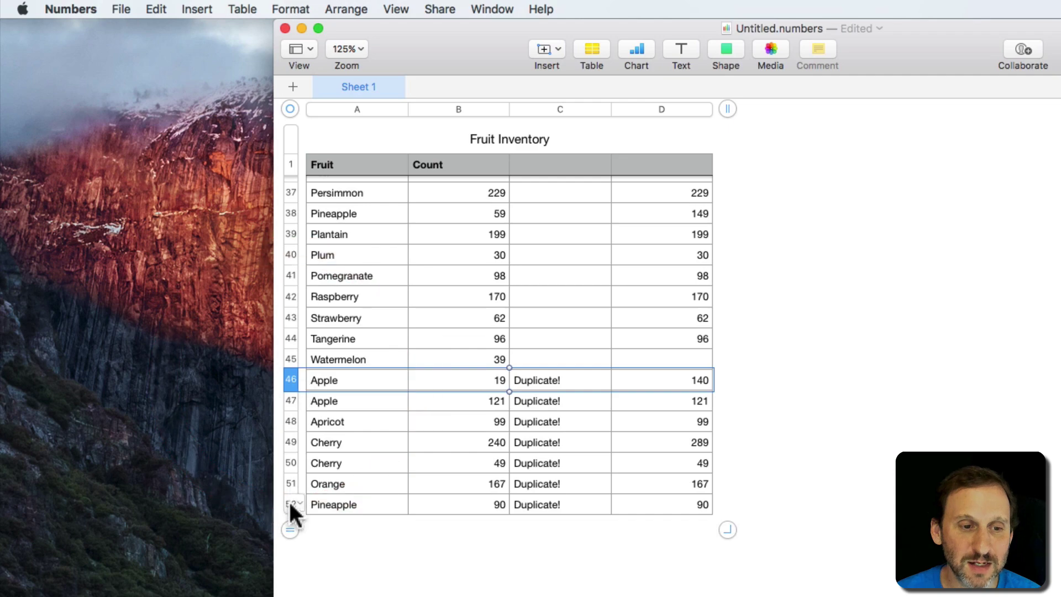
pyautogui.keyDown('shift'); pyautogui.click(291, 504); pyautogui.keyUp('shift')
pyautogui.rightClick(301, 376)
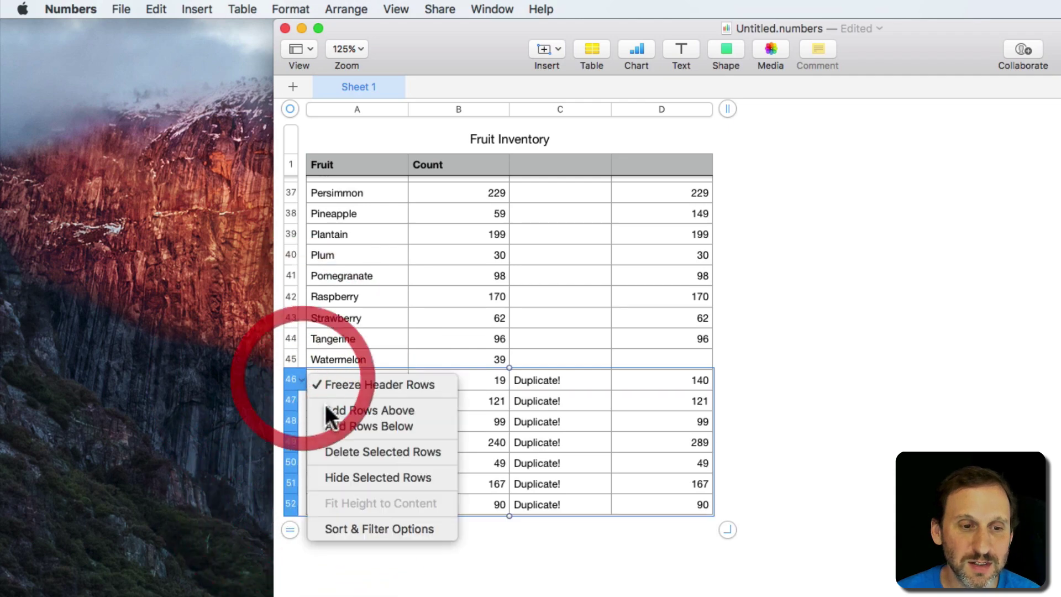
pyautogui.click(349, 447)
pyautogui.scroll(5, 390, 333)
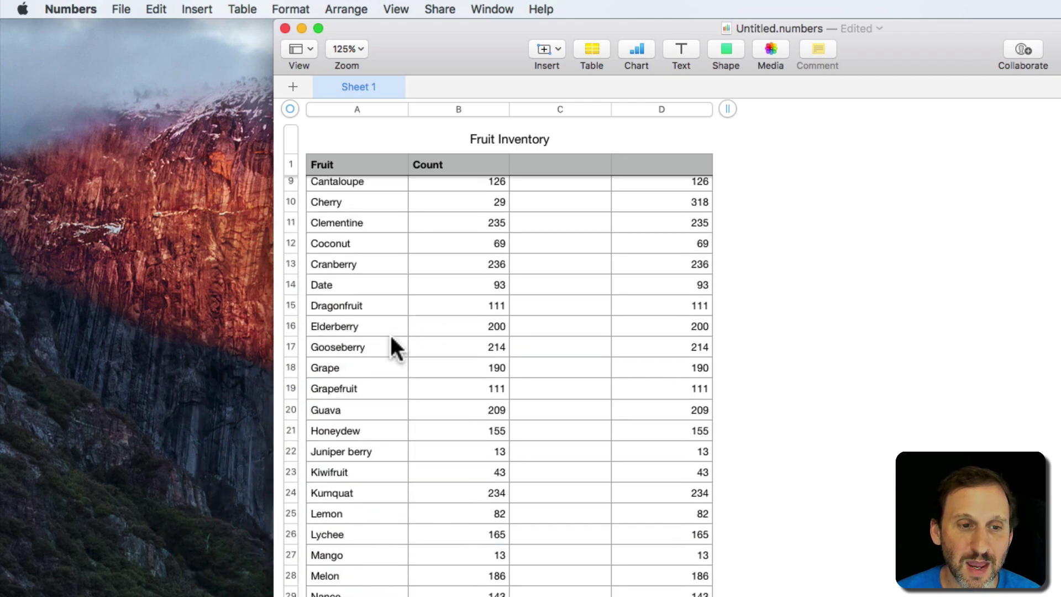
pyautogui.scroll(8, 390, 332)
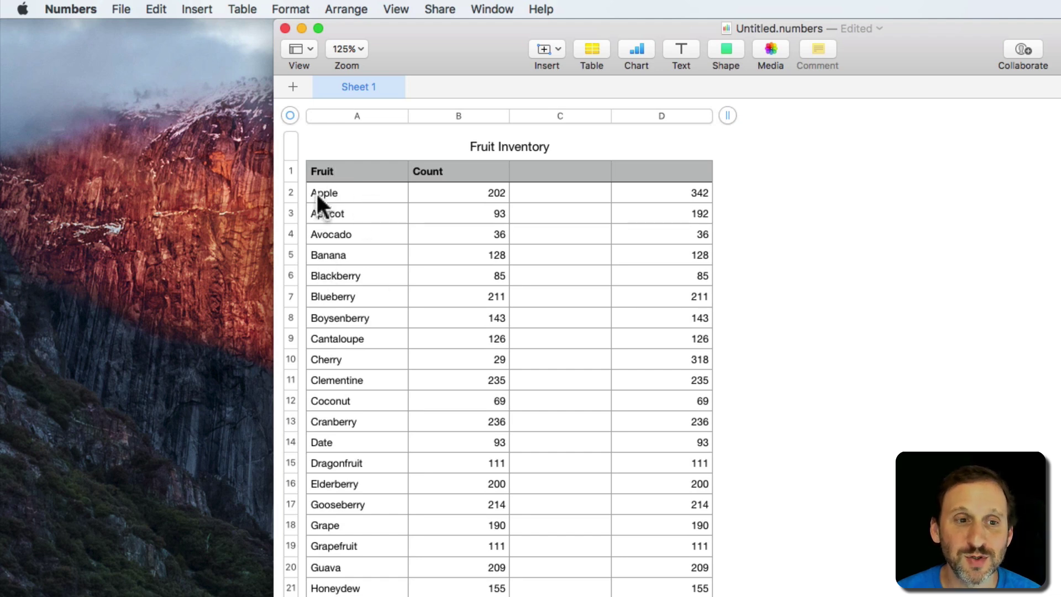
# Paste the merged totals from column D into the Count column, giving Apple 342.
pyautogui.click(677, 192)
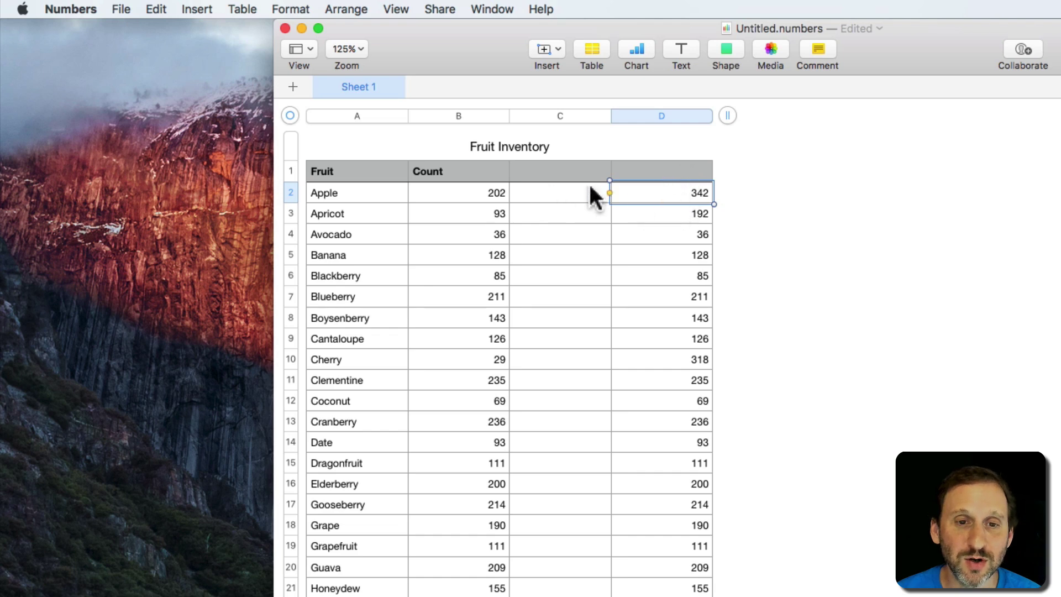
pyautogui.click(660, 117)
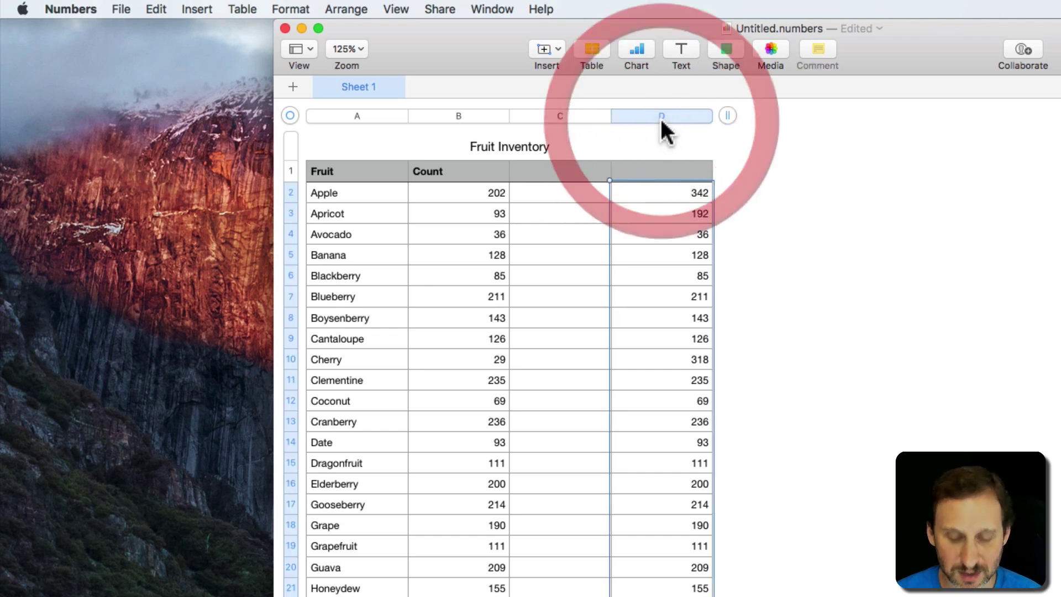
pyautogui.click(458, 116)
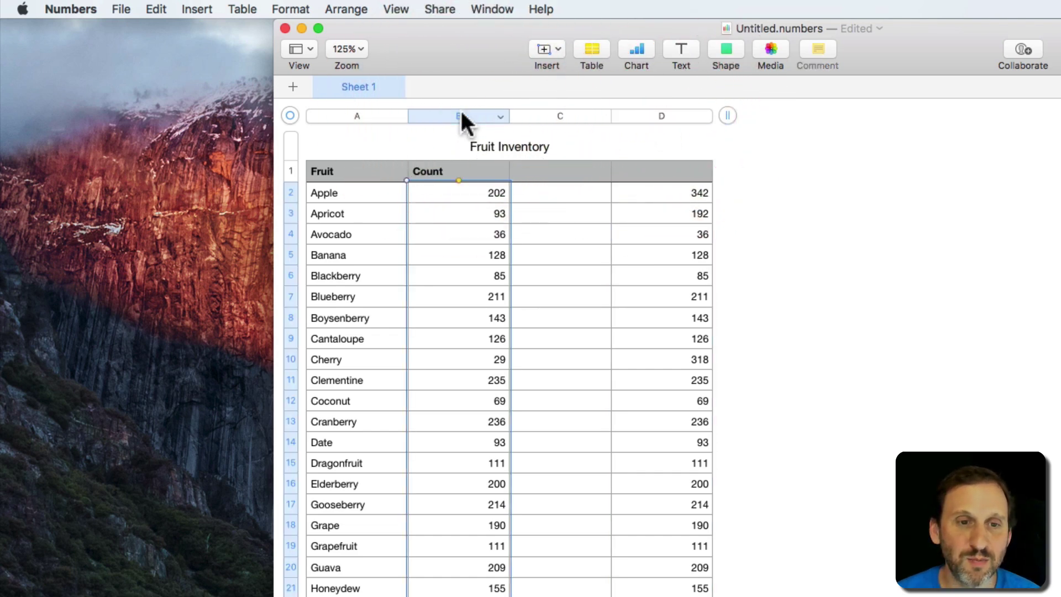
pyautogui.press('super+v')
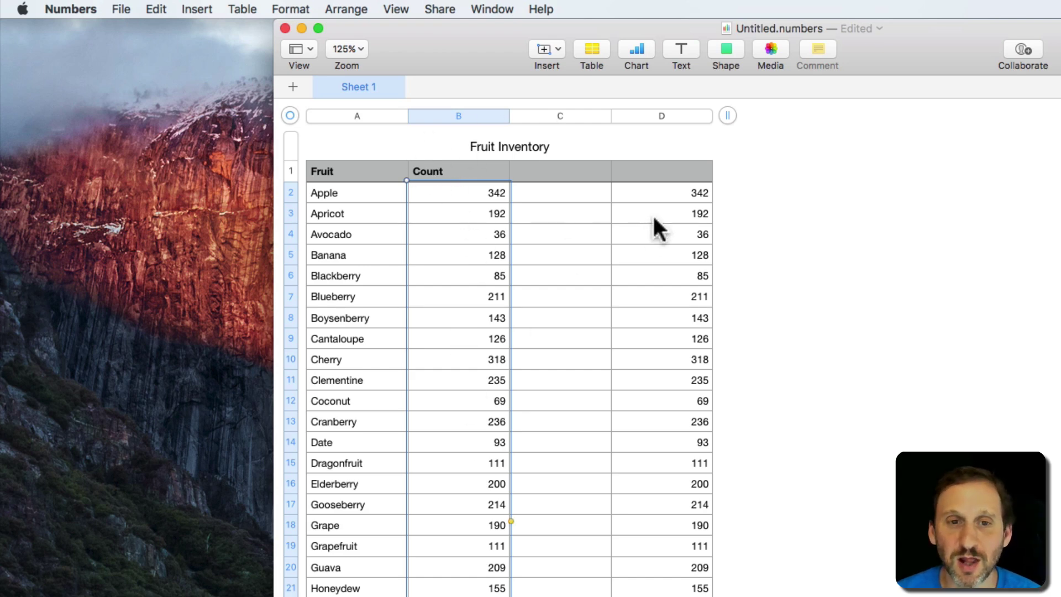
# Delete helper columns C and D and check the Apricot count in B3.
pyautogui.click(560, 116)
pyautogui.keyDown('shift'); pyautogui.click(659, 116); pyautogui.keyUp('shift')
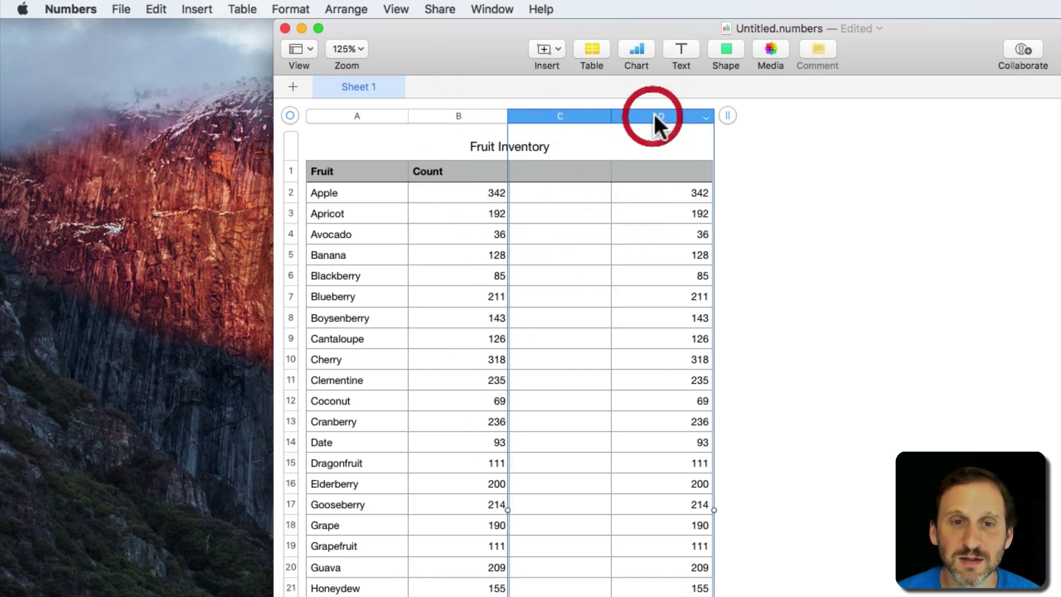
pyautogui.click(706, 117)
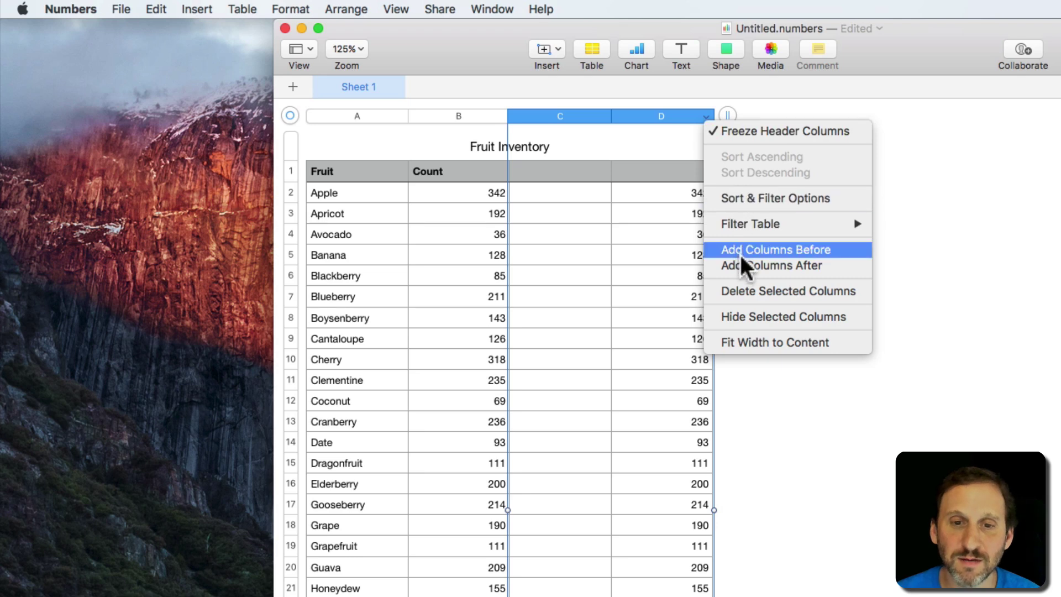
pyautogui.click(751, 291)
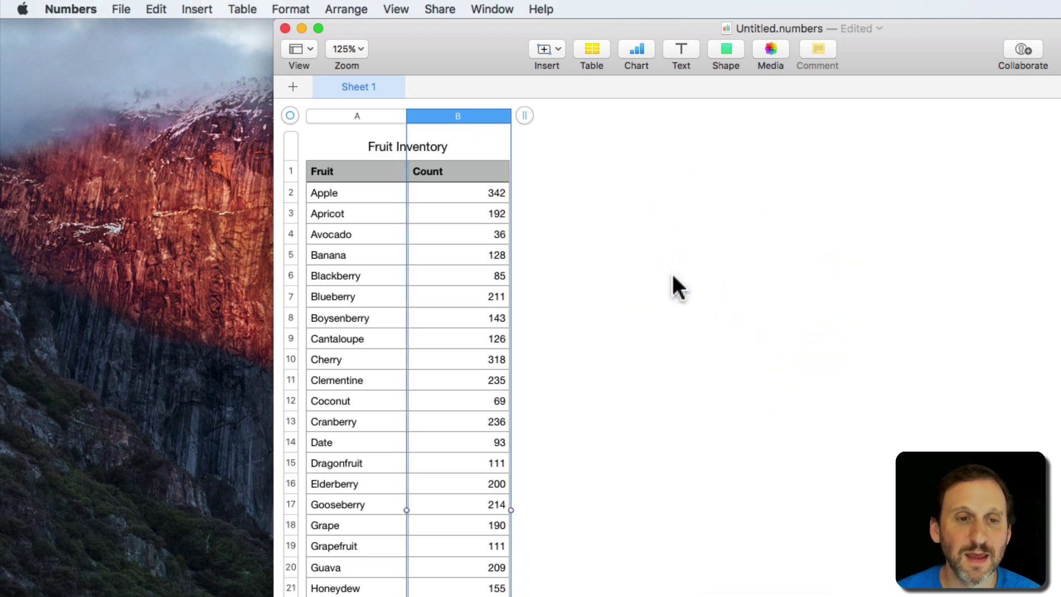
pyautogui.click(463, 208)
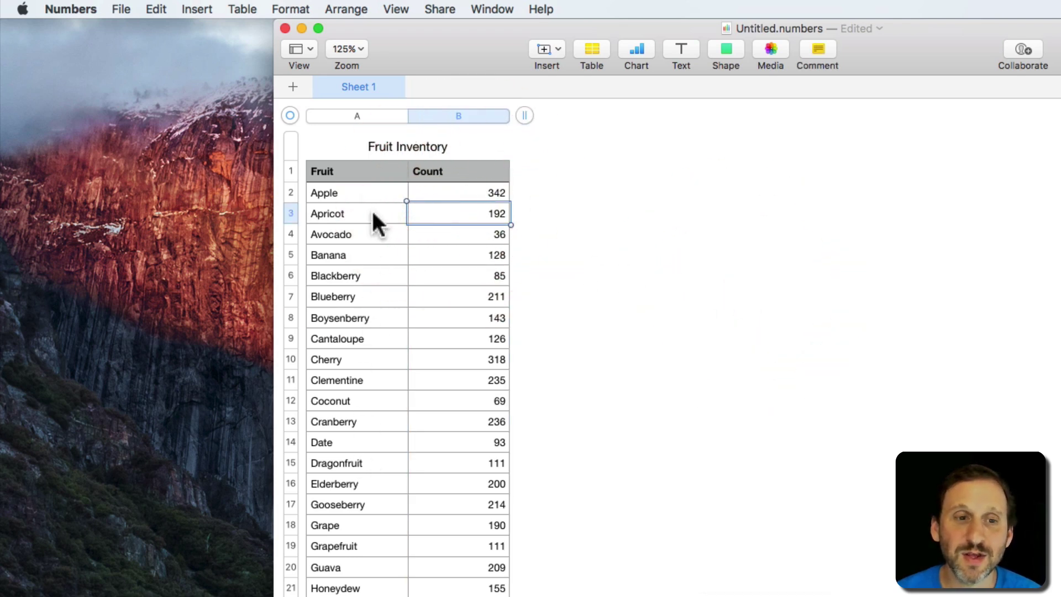